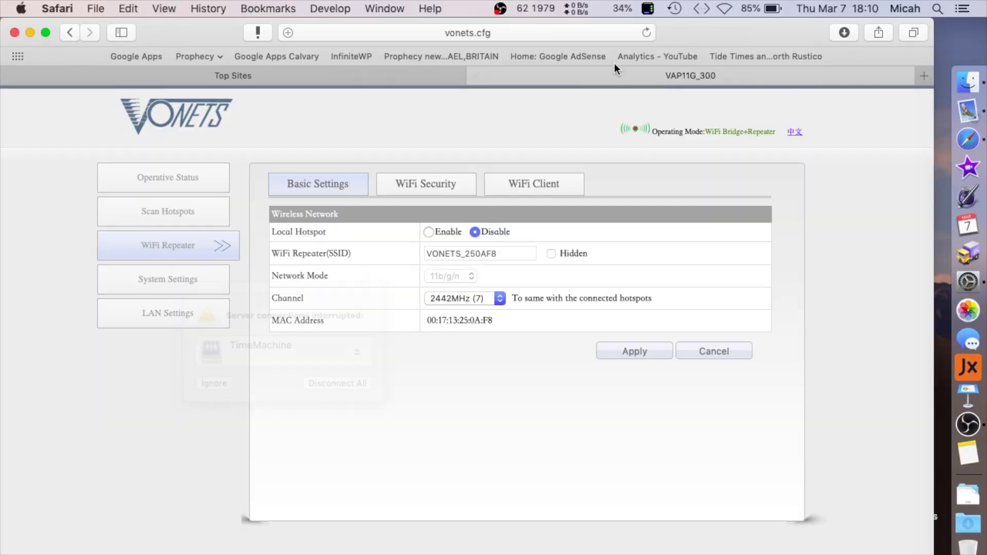
Check the Wi-Fi status menu, then try loading cnn.com in the other tab
{"action": "left_click", "coordinate": [727, 7]}
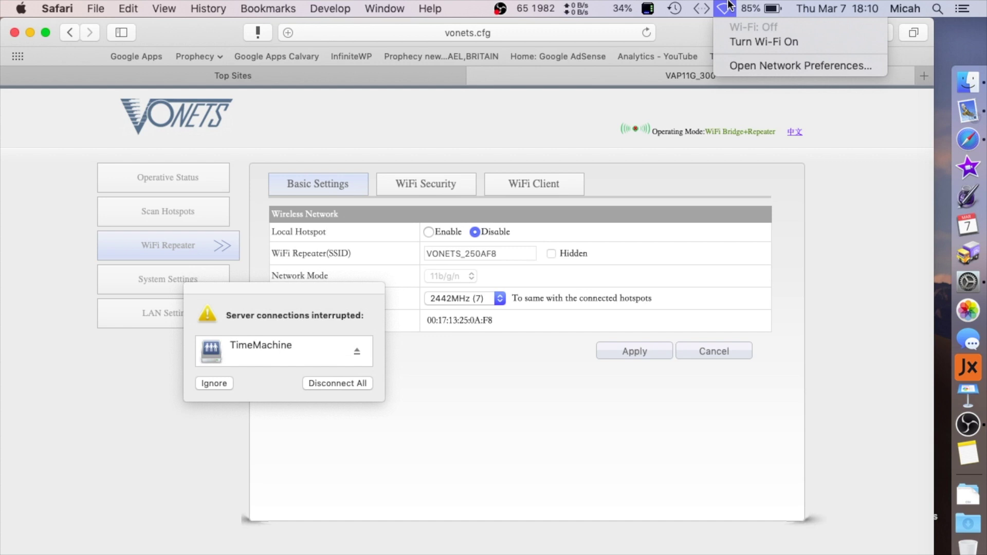
{"action": "left_click", "coordinate": [684, 35]}
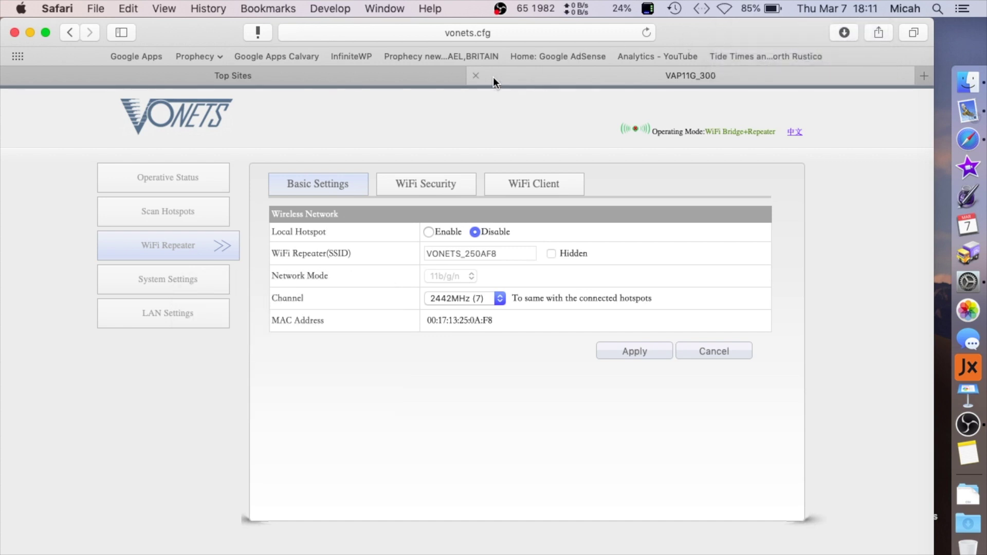
{"action": "left_click", "coordinate": [445, 72]}
{"action": "type", "text": "cnn"}
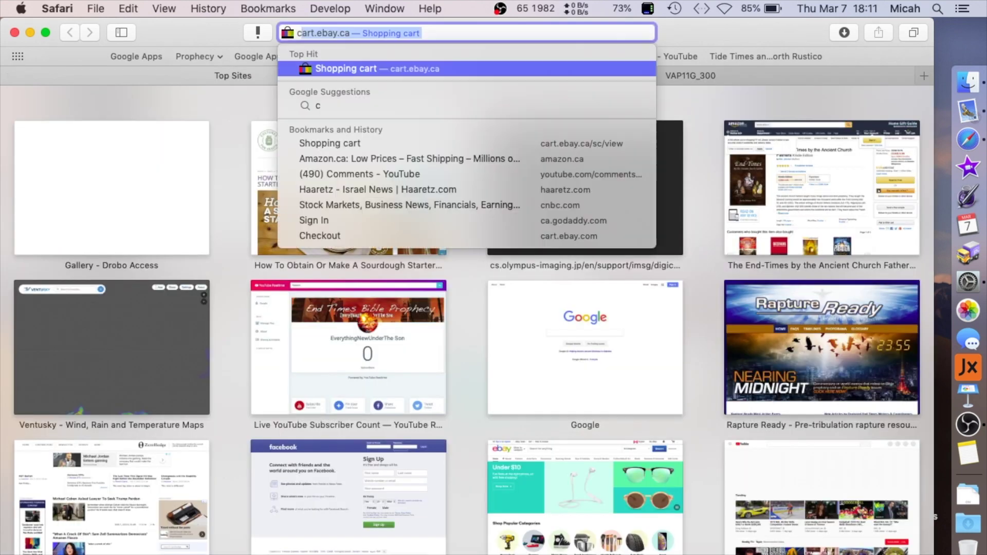
{"action": "type", "text": ".com"}
{"action": "key", "text": "Return"}
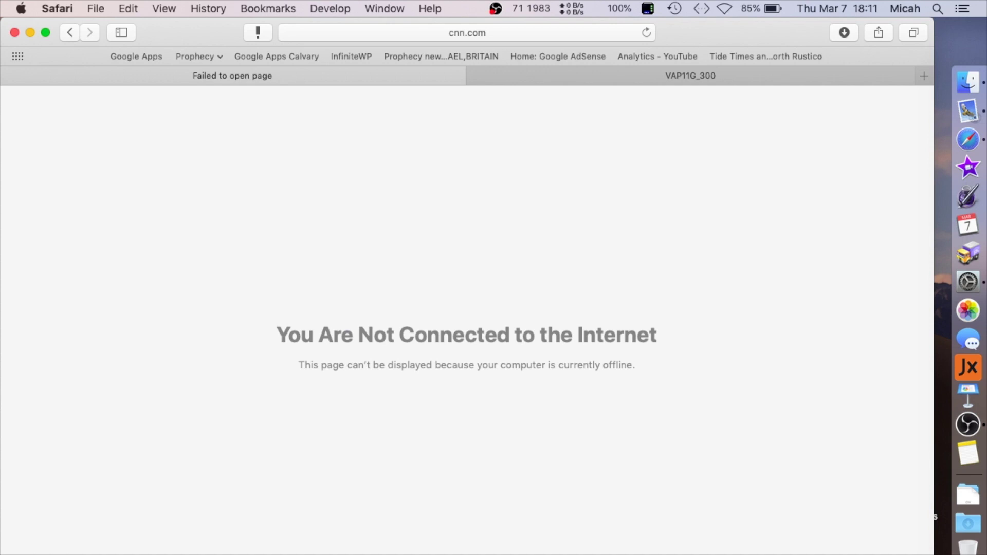
Reload the vonets.cfg page twice, then bring up Network preferences from the Dock
{"action": "left_click", "coordinate": [596, 75]}
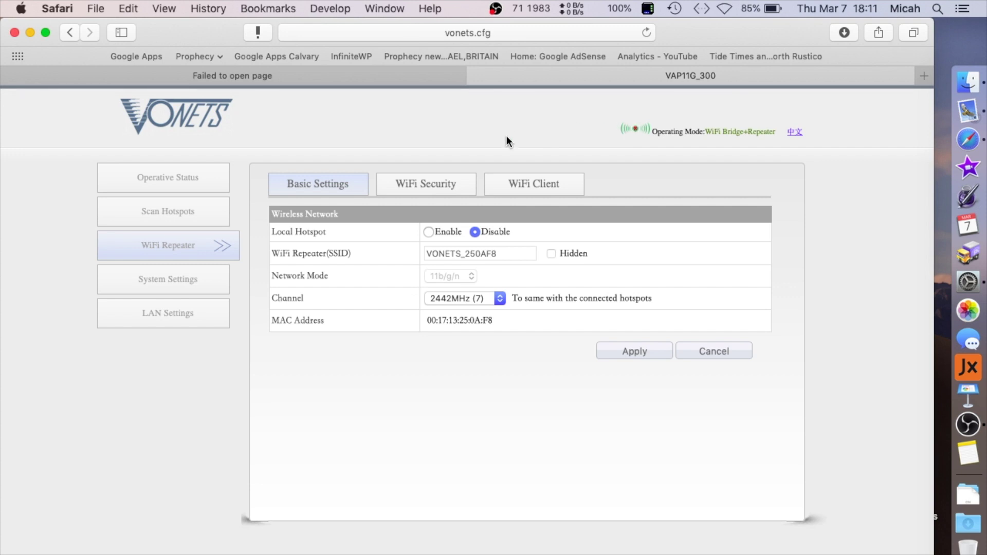
{"action": "key", "text": "super+r"}
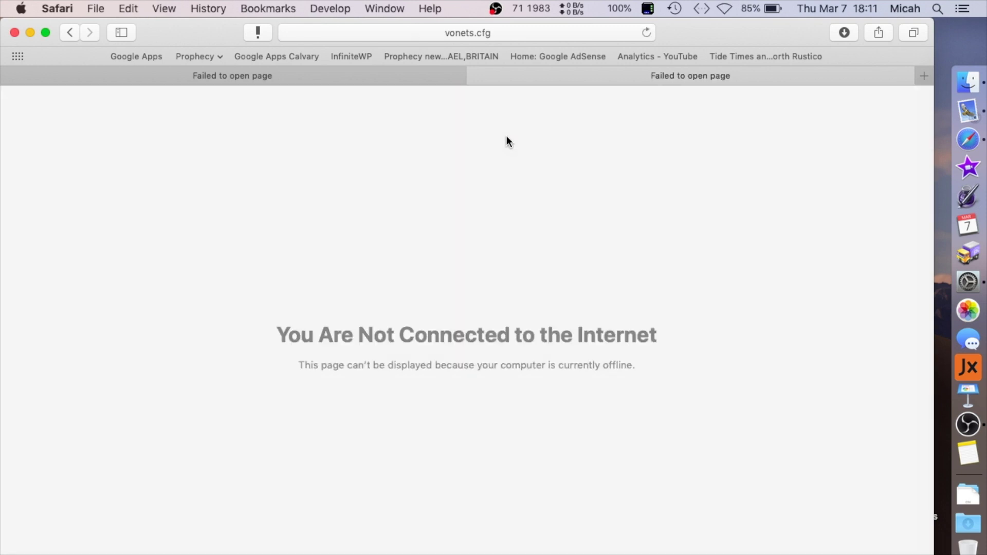
{"action": "left_click", "coordinate": [484, 34]}
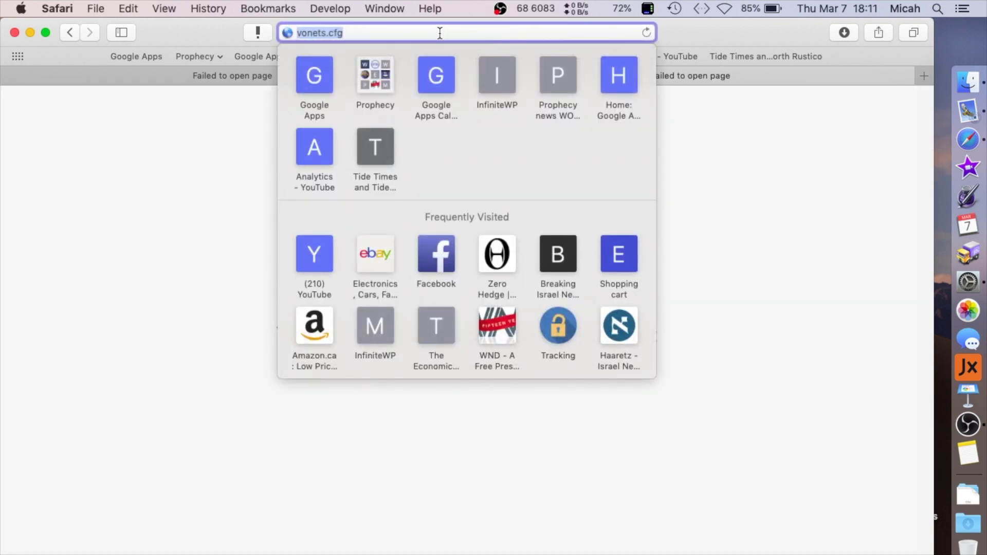
{"action": "key", "text": "Return"}
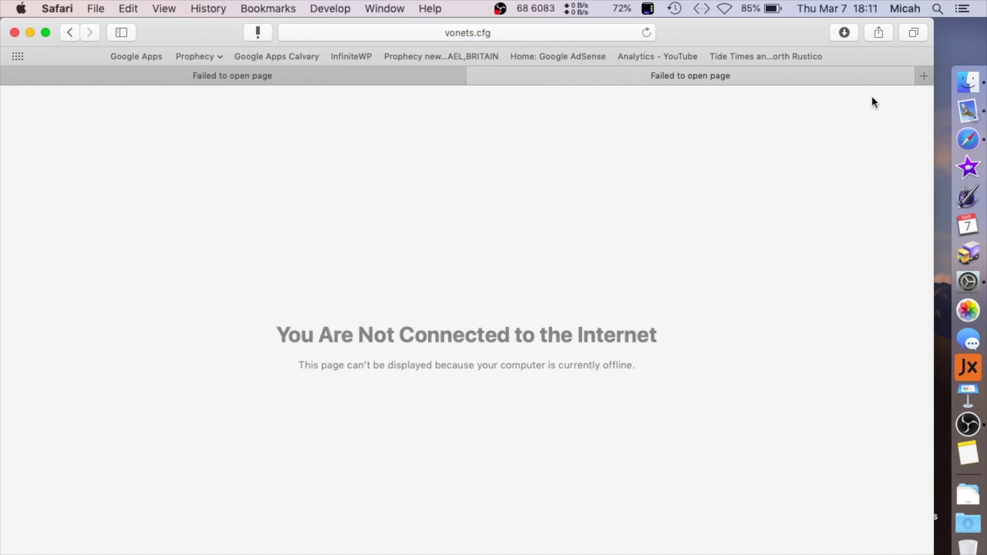
{"action": "left_click", "coordinate": [957, 276]}
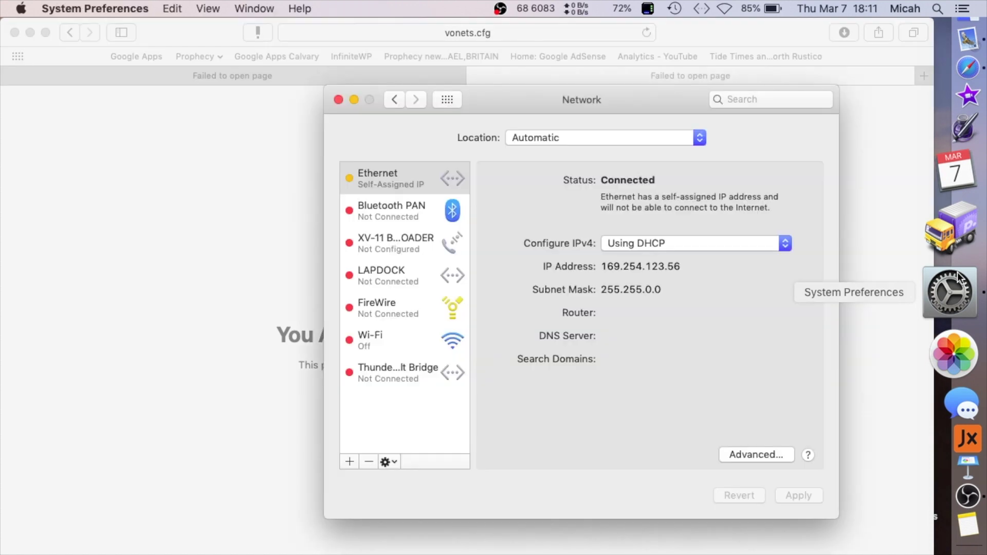
Disconnect all interrupted server connections while keeping Ethernet IPv4 on Using DHCP
{"action": "left_click", "coordinate": [664, 244]}
{"action": "left_click", "coordinate": [661, 246]}
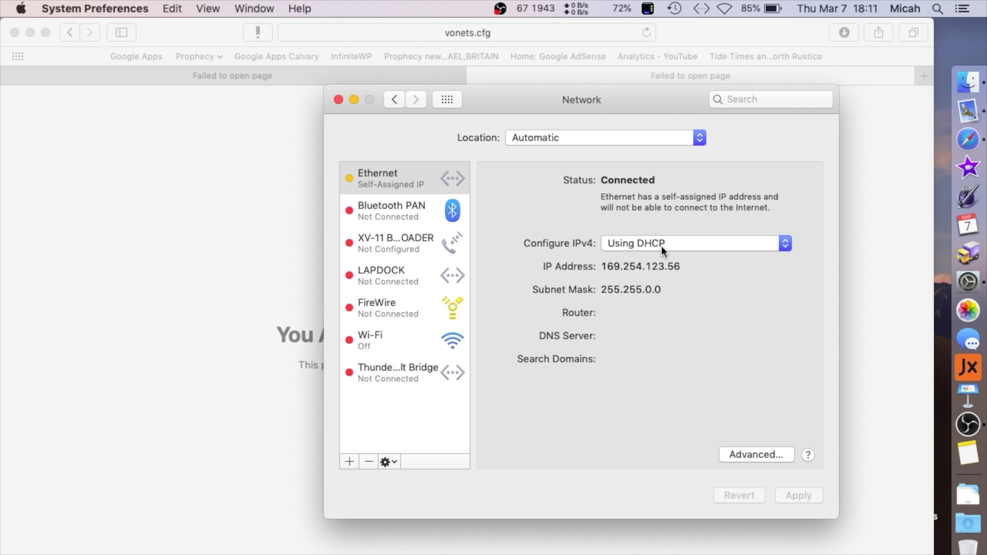
{"action": "left_click", "coordinate": [661, 246]}
{"action": "left_click", "coordinate": [652, 245]}
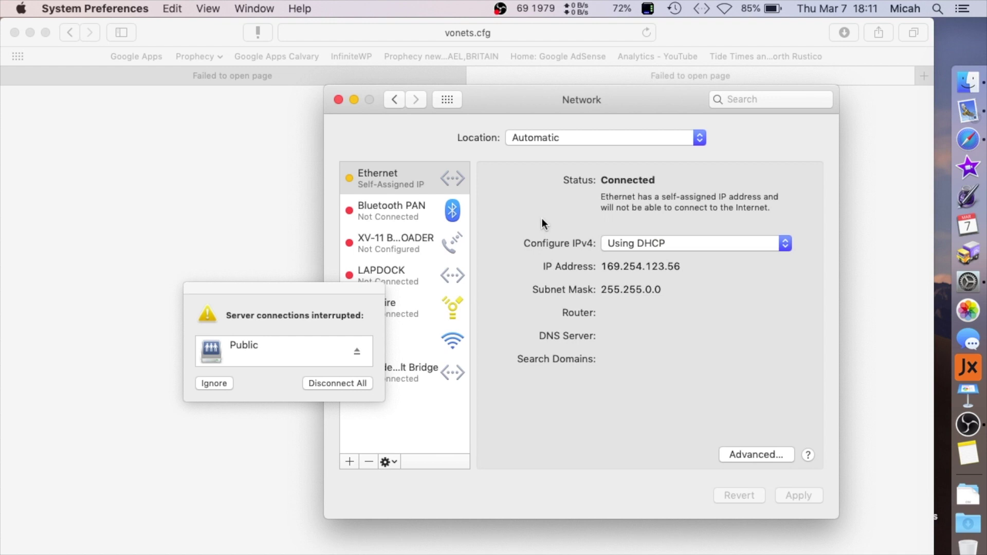
{"action": "left_click", "coordinate": [342, 383]}
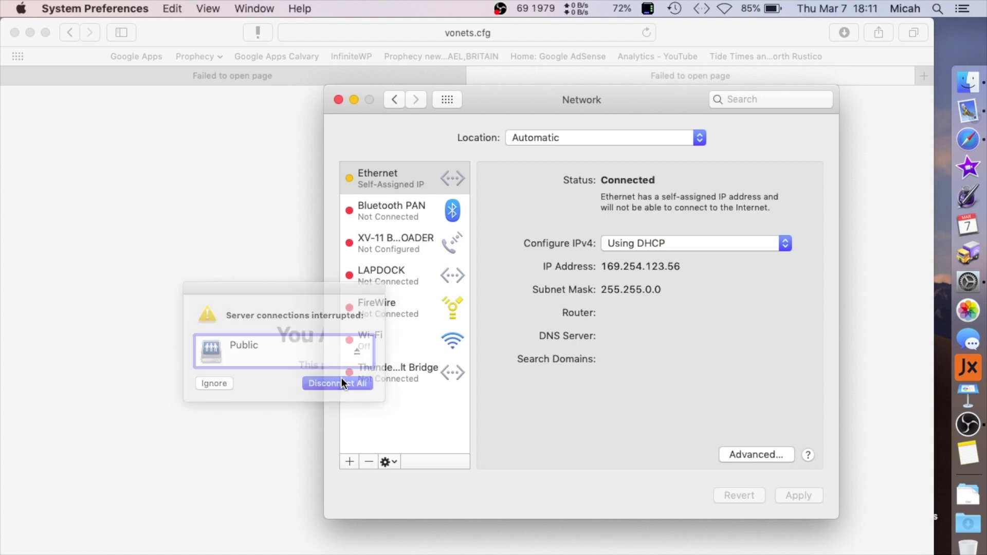
Toggle Ethernet IPv4 to Manually and back to Using DHCP, obtaining 192.168.254.100
{"action": "left_click", "coordinate": [617, 244]}
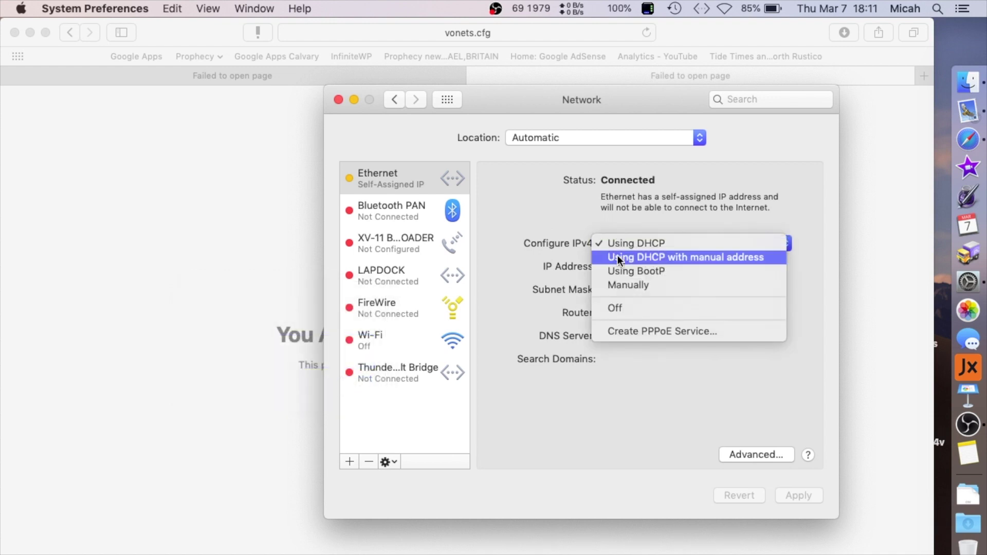
{"action": "left_click", "coordinate": [619, 284]}
{"action": "left_click", "coordinate": [618, 243]}
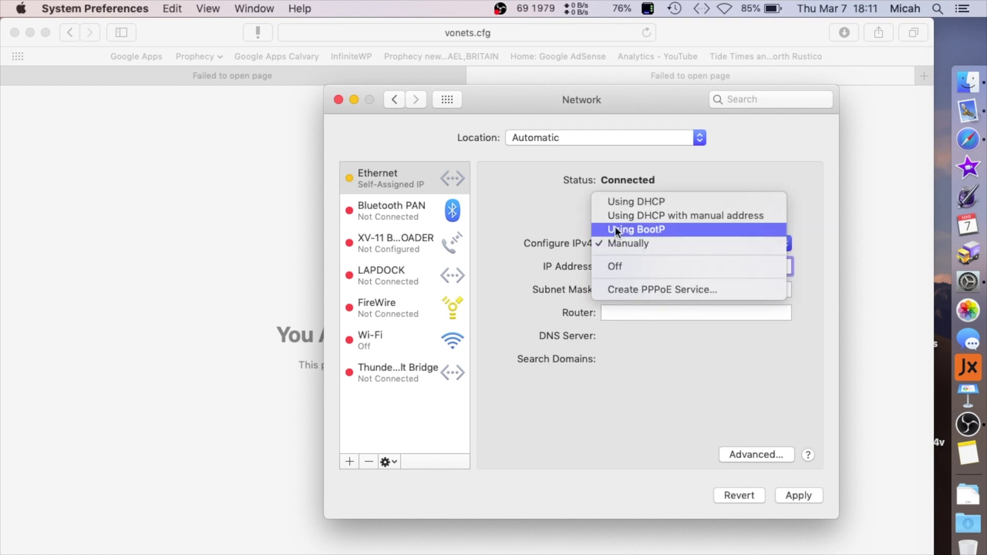
{"action": "left_click", "coordinate": [612, 202]}
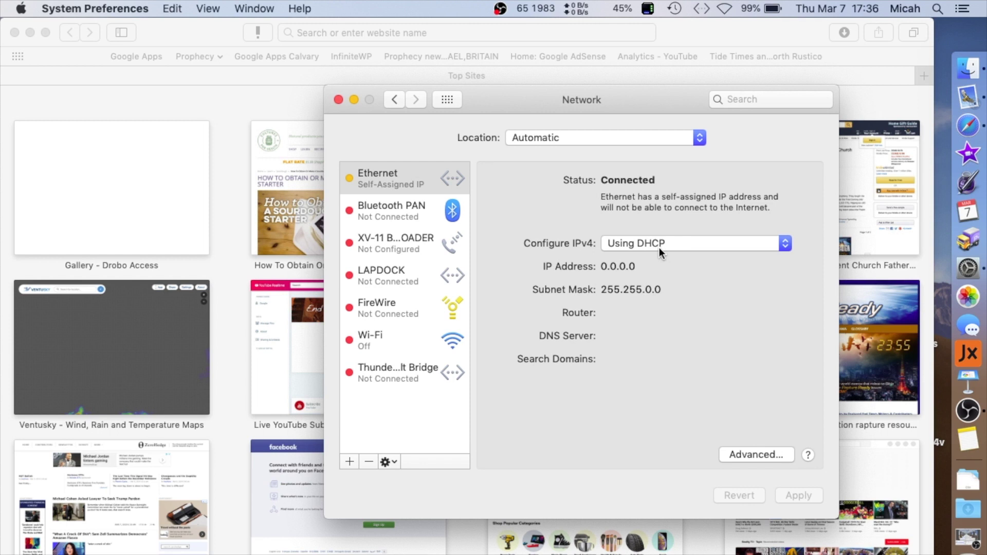
{"action": "left_click", "coordinate": [648, 244]}
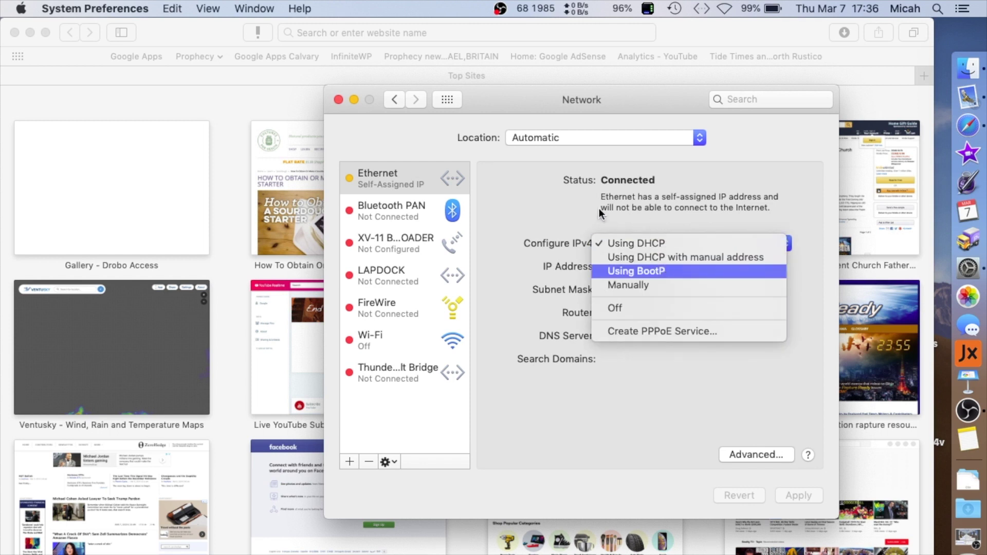
{"action": "left_click", "coordinate": [554, 221]}
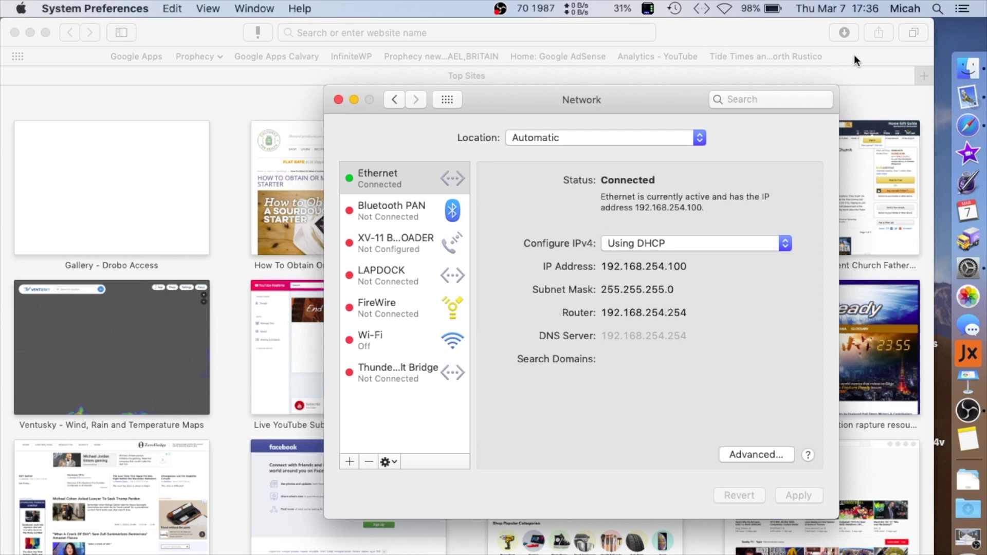
{"action": "left_click", "coordinate": [927, 75]}
{"action": "type", "text": "http://vonets.cfg"}
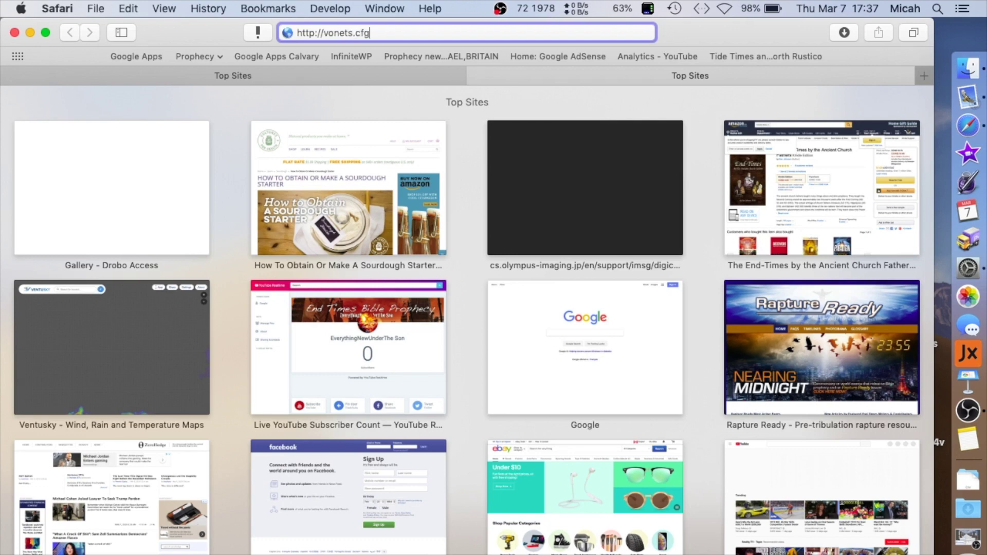
{"action": "key", "text": "Return"}
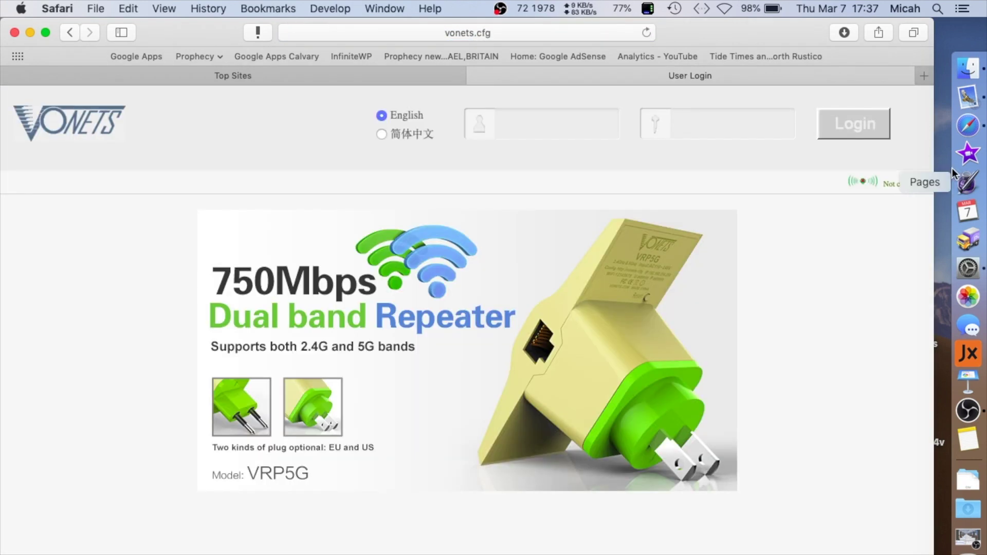
Log in with the administrator credentials, save the password, and pick MicMac24g
{"action": "left_click", "coordinate": [538, 129]}
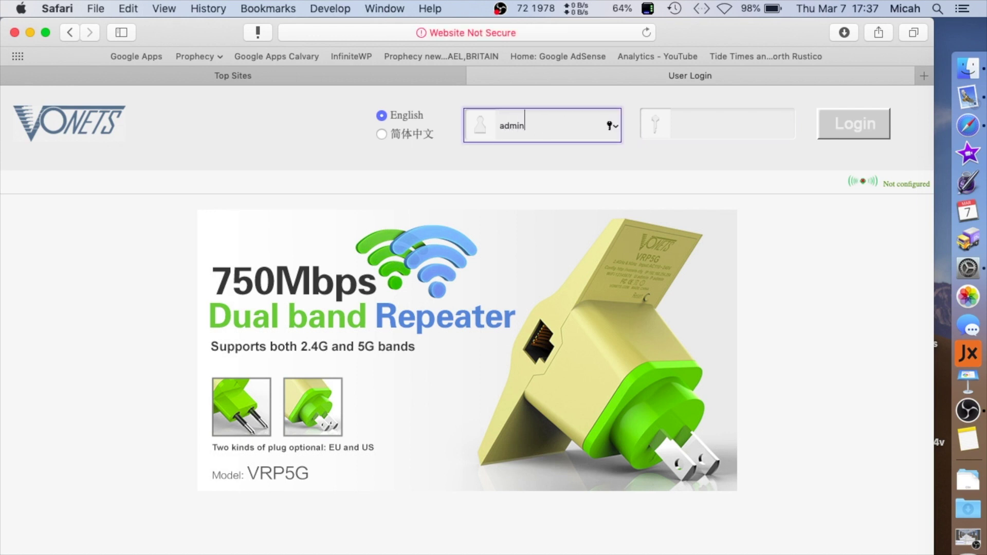
{"action": "key", "text": "Tab"}
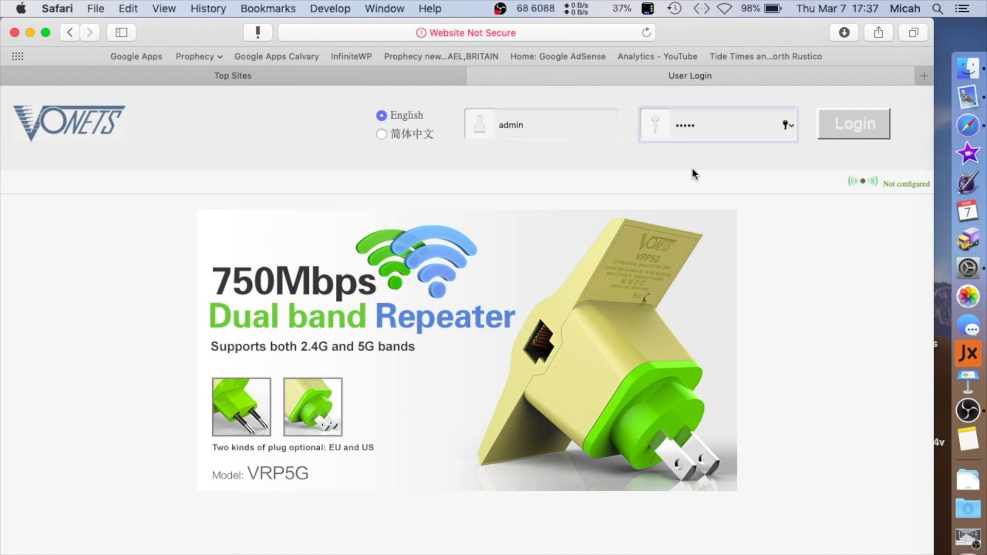
{"action": "left_click", "coordinate": [856, 133]}
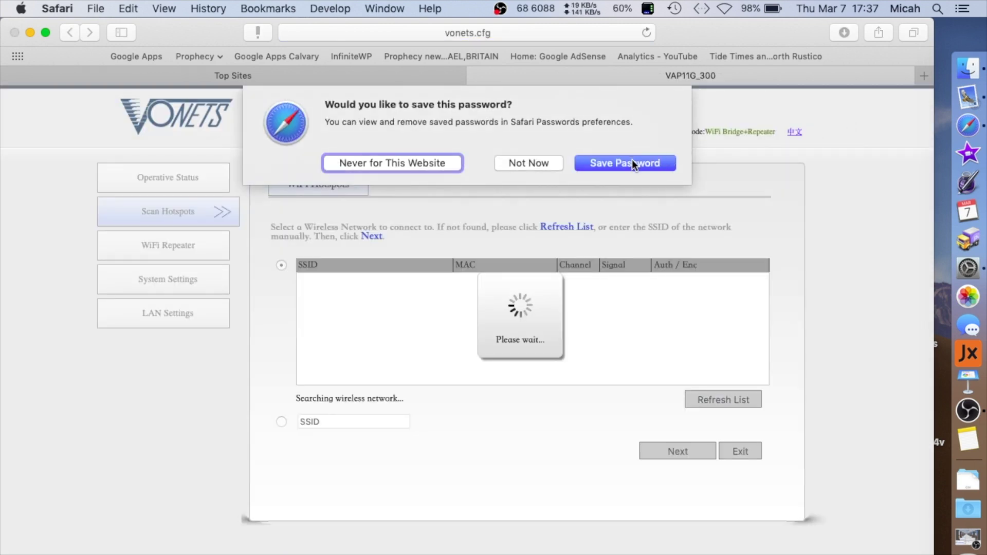
{"action": "left_click", "coordinate": [632, 161]}
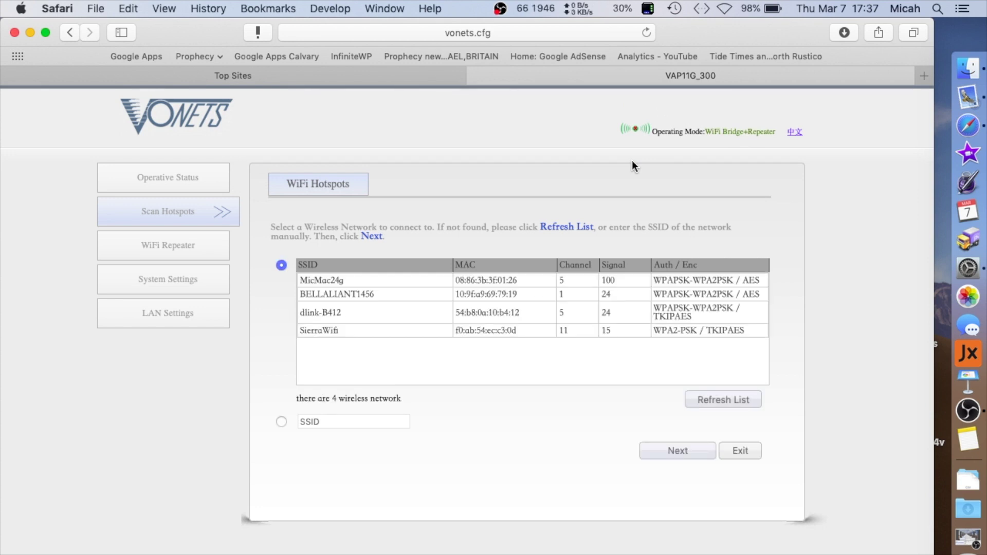
{"action": "left_click", "coordinate": [328, 284]}
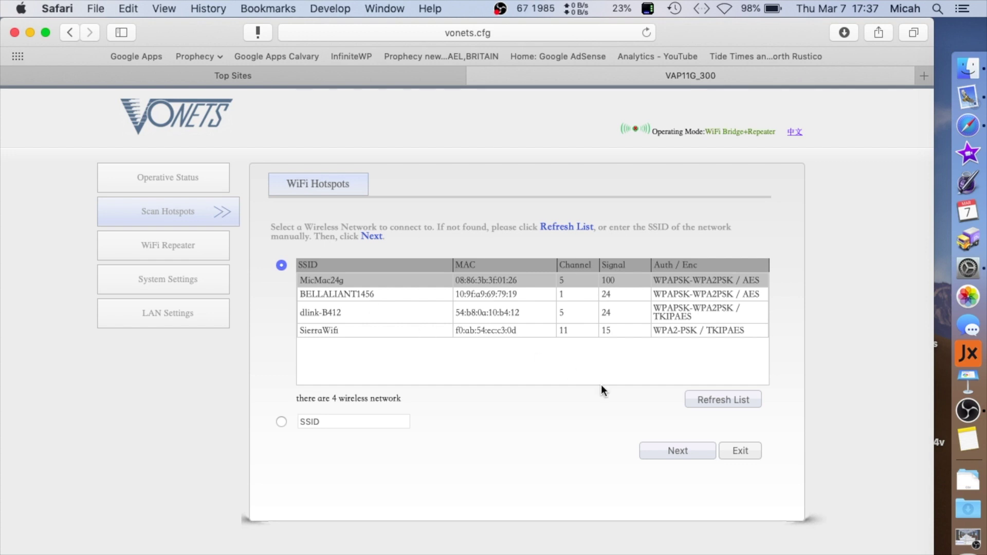
Enter the MicMac24g WiFi password and uncheck Enable Local Hotspot
{"action": "left_click", "coordinate": [672, 452]}
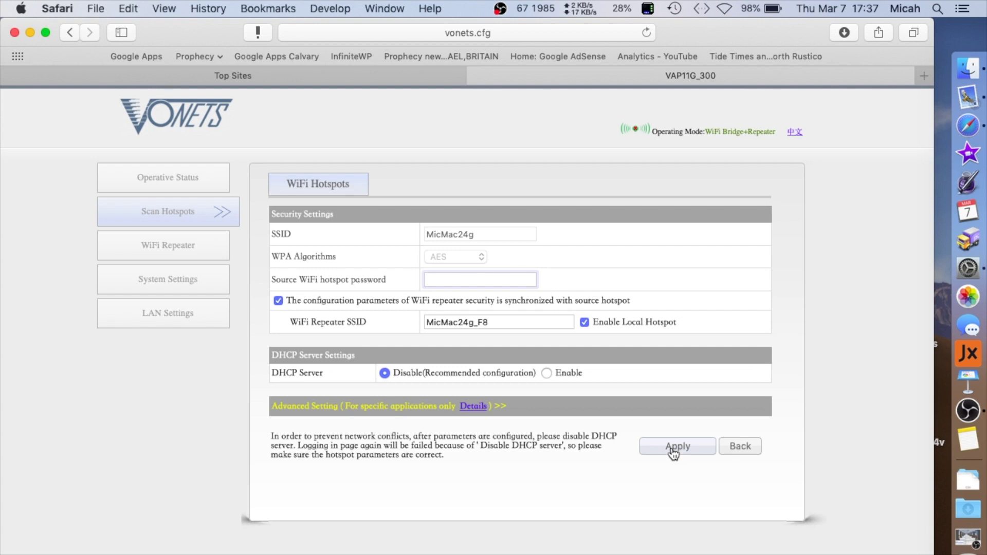
{"action": "key", "text": "BackSpace"}
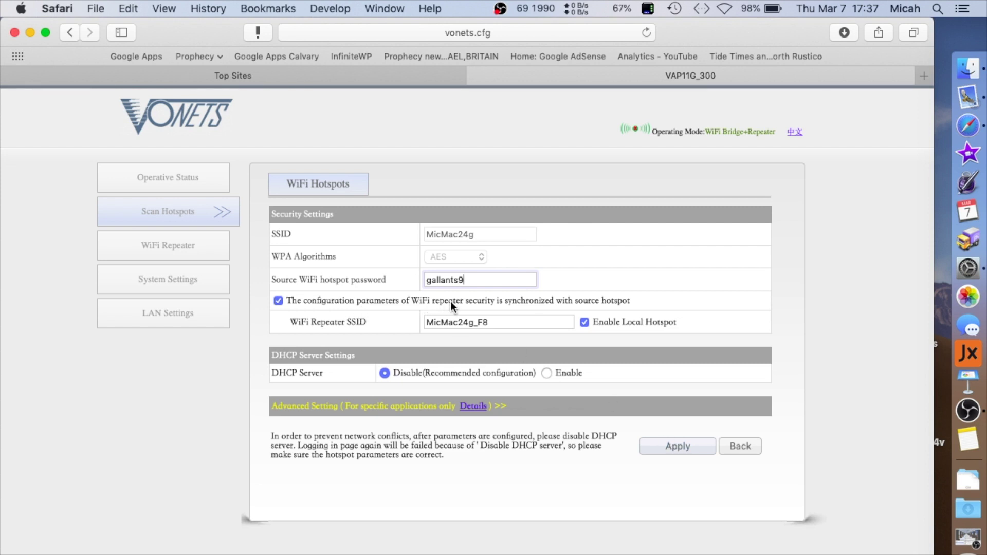
{"action": "left_click", "coordinate": [585, 323]}
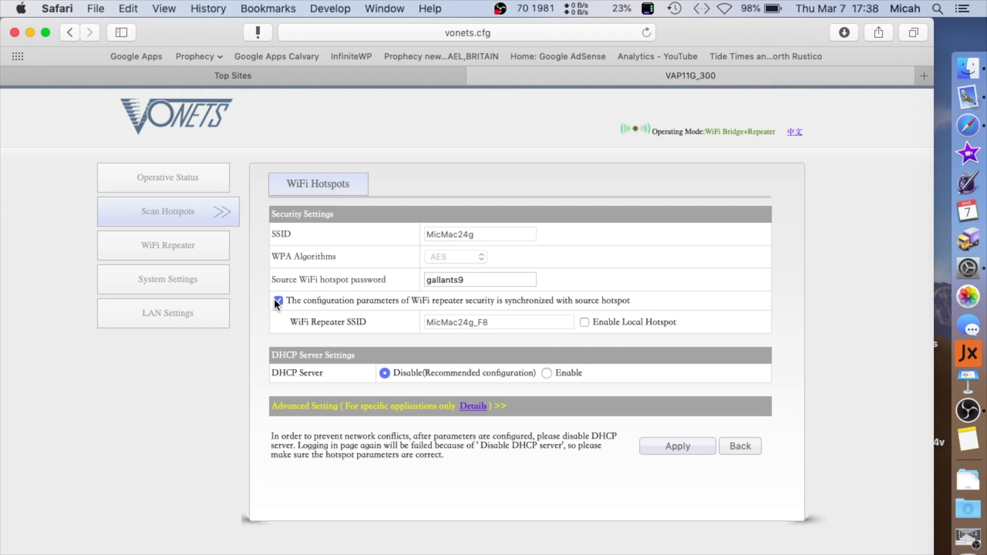
Disable the local hotspot, review LAN and Ethernet port settings, then open System Settings
{"action": "left_click", "coordinate": [186, 249]}
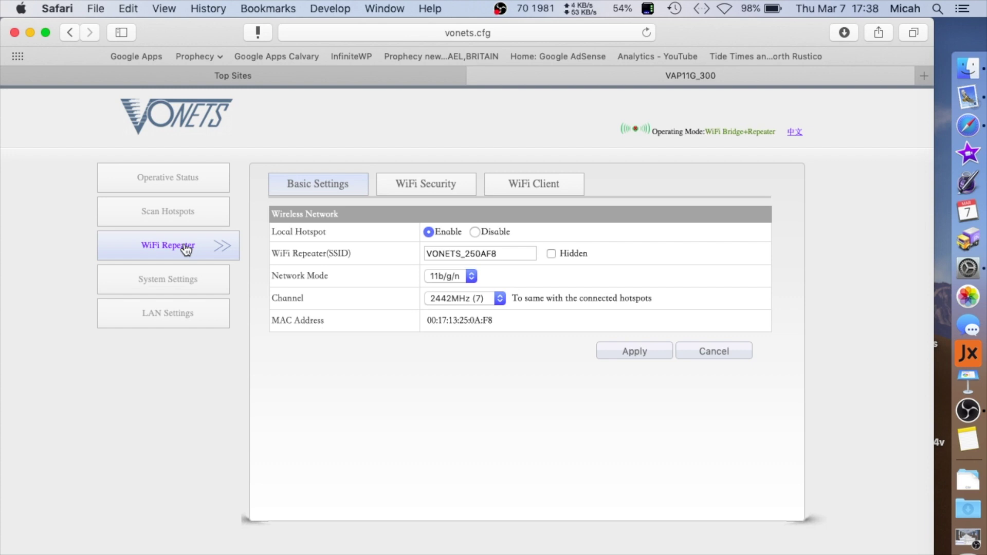
{"action": "left_click", "coordinate": [476, 231]}
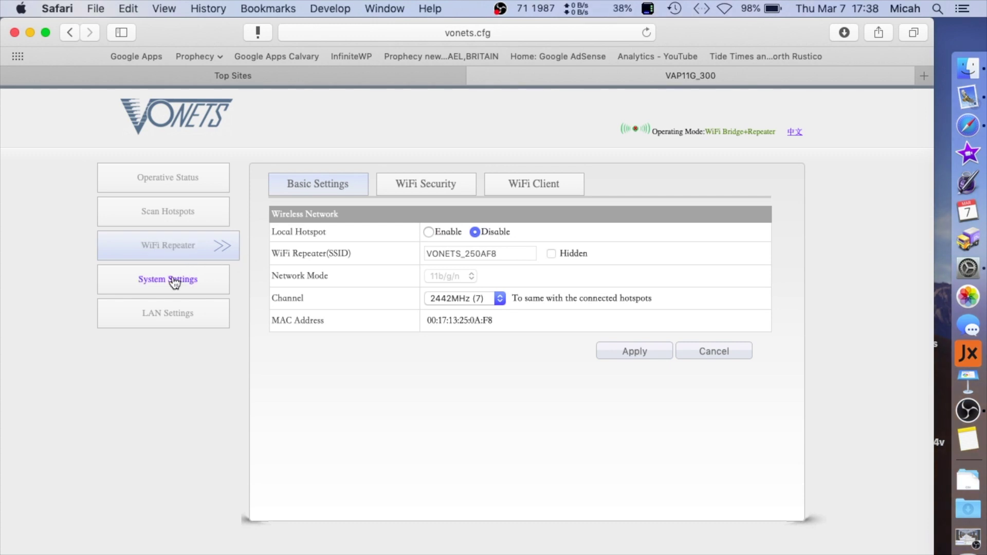
{"action": "left_click", "coordinate": [172, 314]}
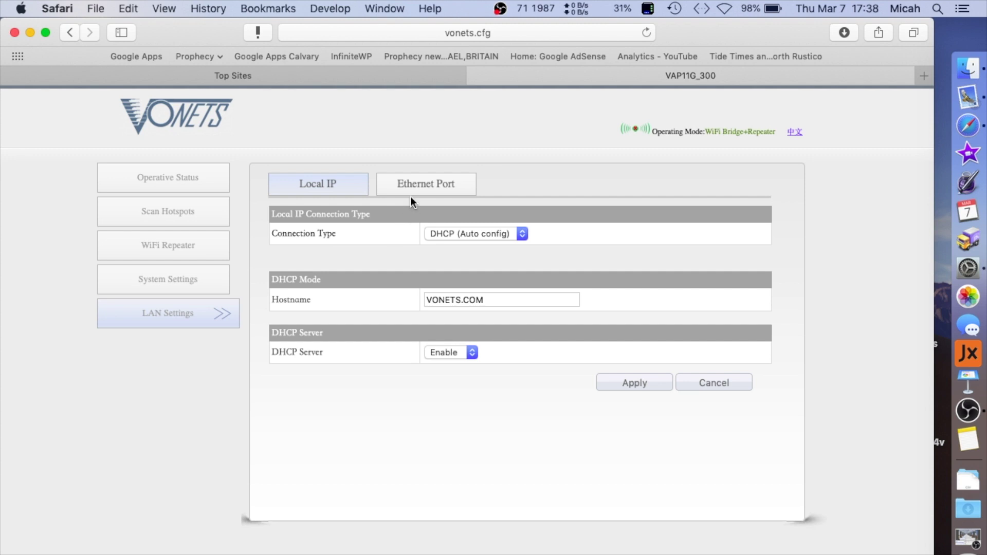
{"action": "left_click", "coordinate": [419, 186]}
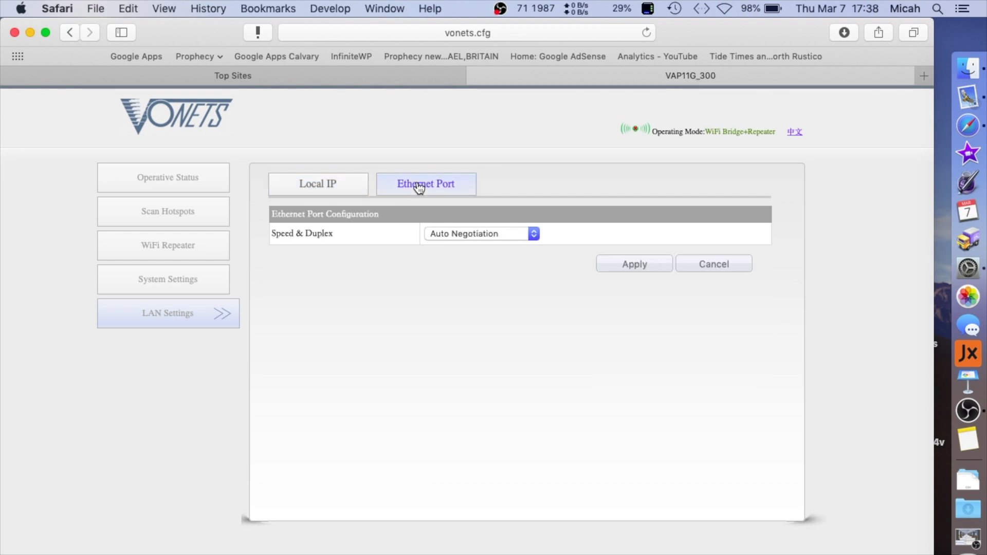
{"action": "left_click", "coordinate": [323, 187]}
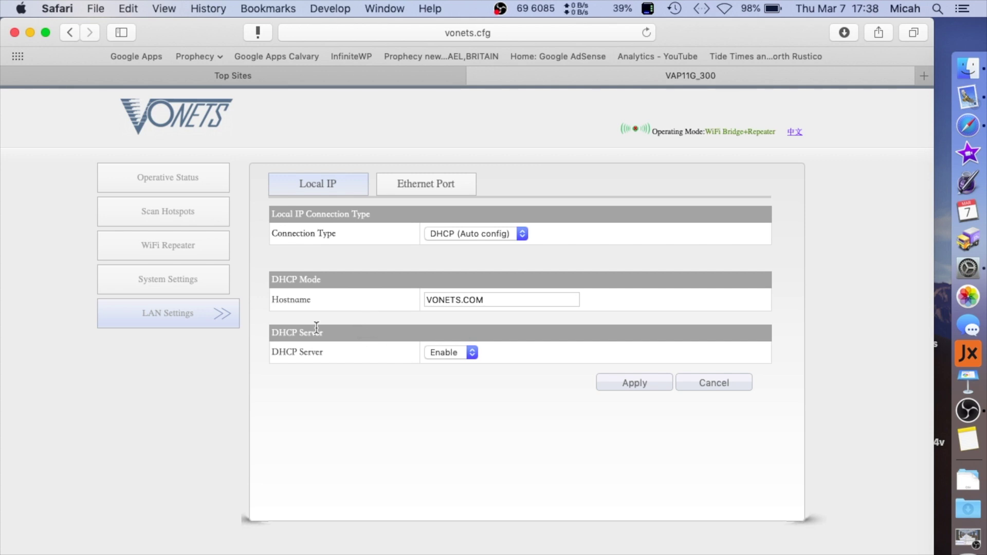
{"action": "left_click", "coordinate": [162, 282]}
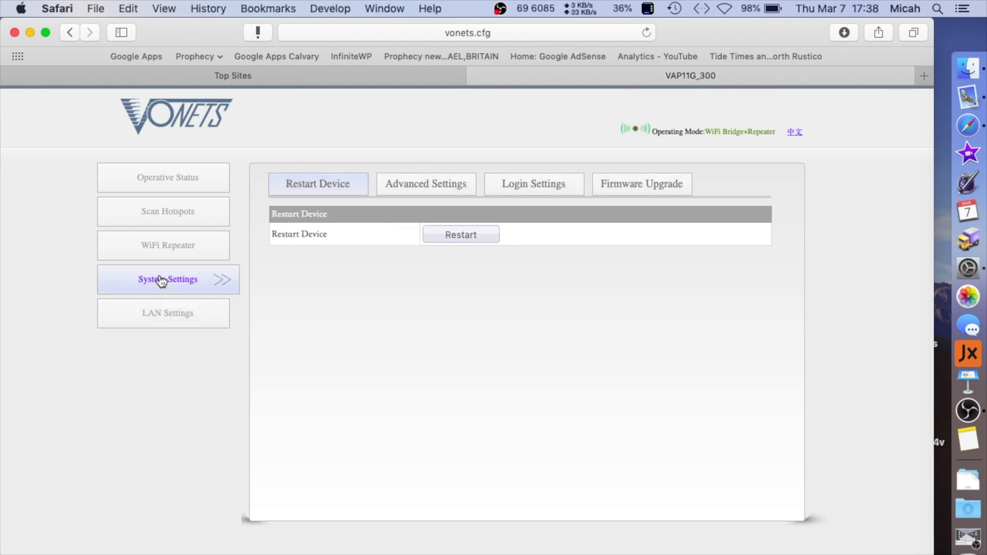
Look through the Advanced Settings and Firmware Upgrade tabs, ending on Login Settings
{"action": "left_click", "coordinate": [426, 189]}
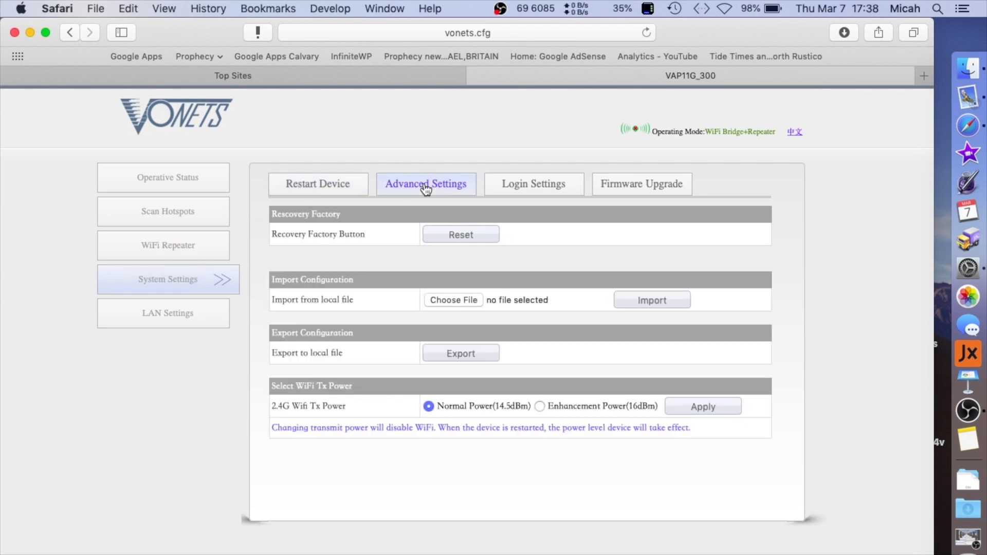
{"action": "left_click", "coordinate": [552, 192]}
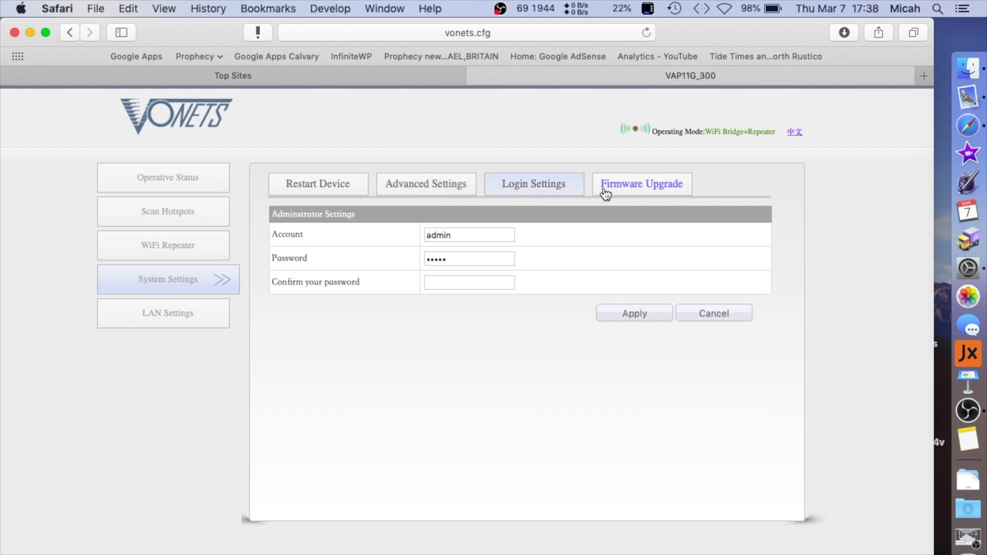
{"action": "left_click", "coordinate": [623, 189]}
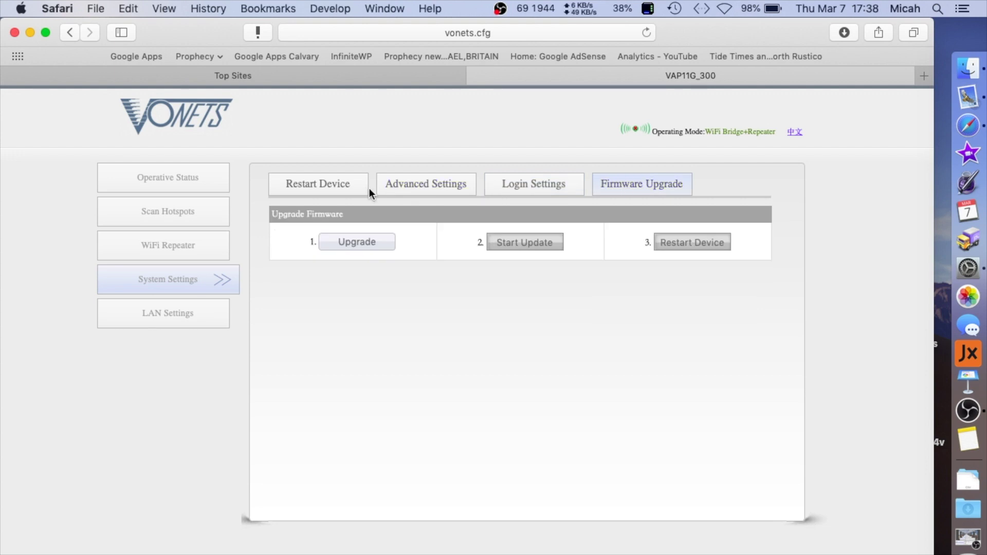
{"action": "left_click", "coordinate": [519, 190]}
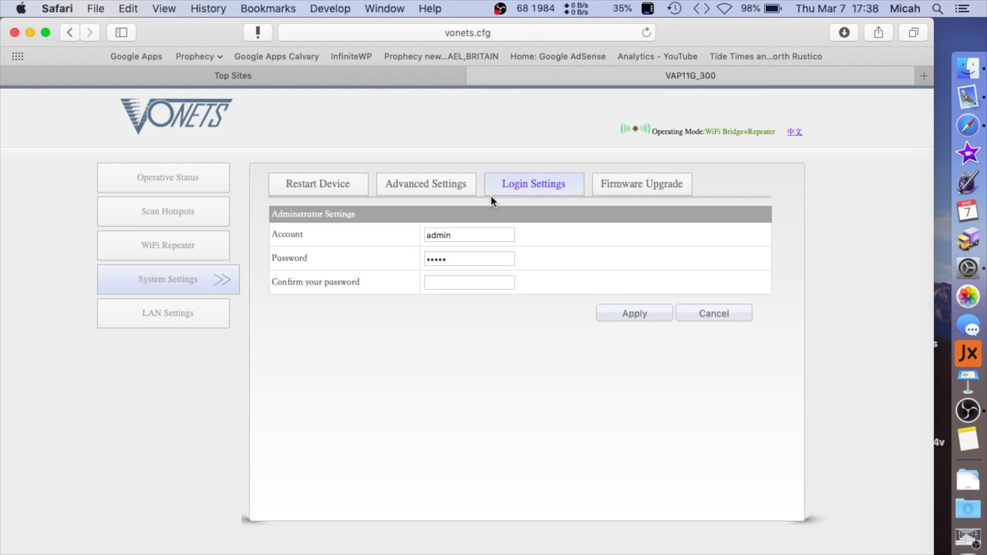
Enter and confirm a new eight-character administrator password, apply it, and update Safari's saved password
{"action": "left_click", "coordinate": [450, 257]}
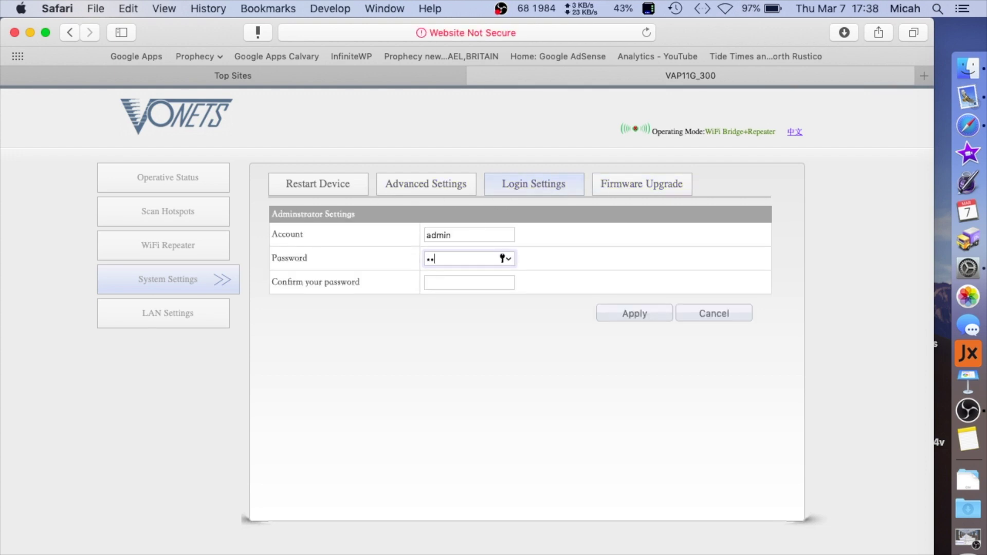
{"action": "key", "text": "Tab"}
{"action": "left_click", "coordinate": [638, 315]}
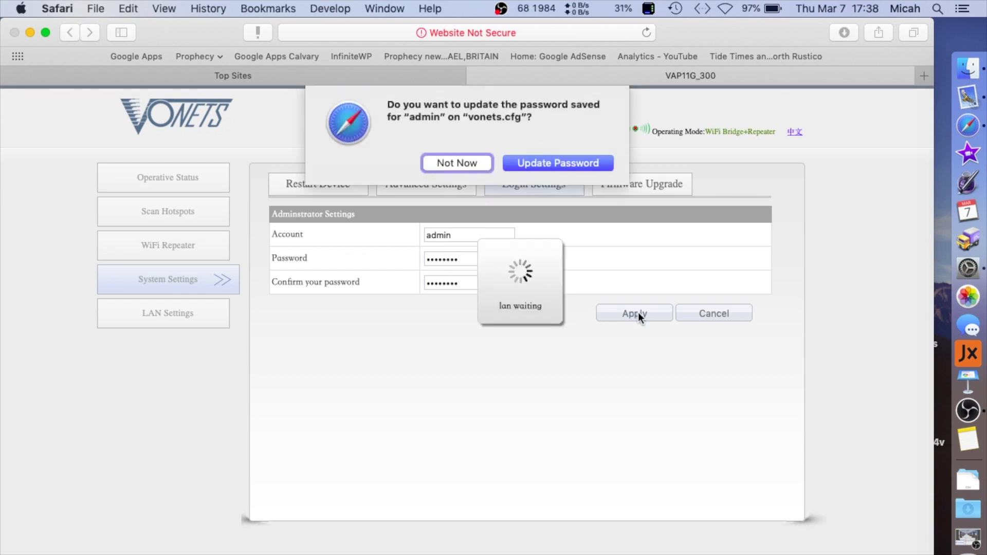
{"action": "left_click", "coordinate": [549, 162]}
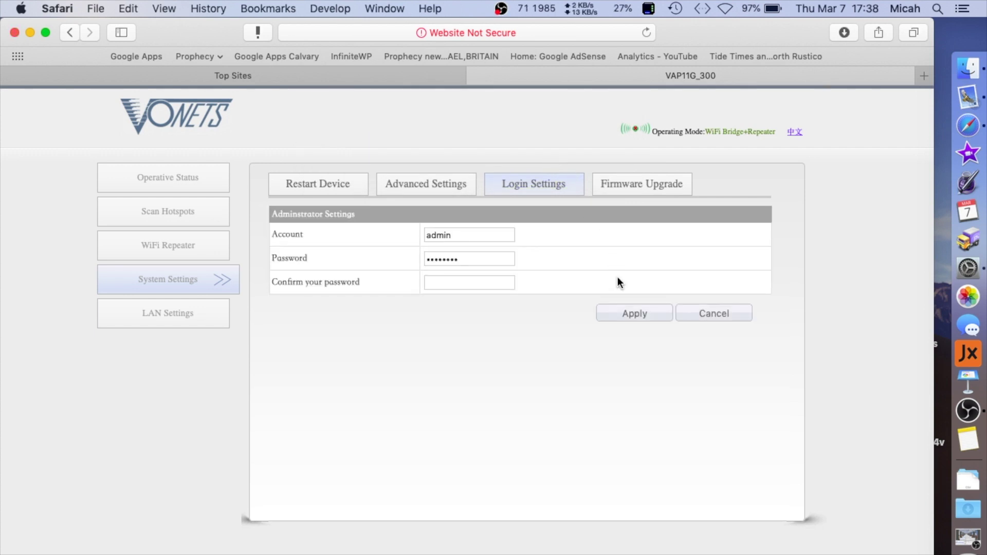
View the WiFi repeater Operative Status showing Bridge mode, and turn on Auto Refresh
{"action": "left_click", "coordinate": [142, 242]}
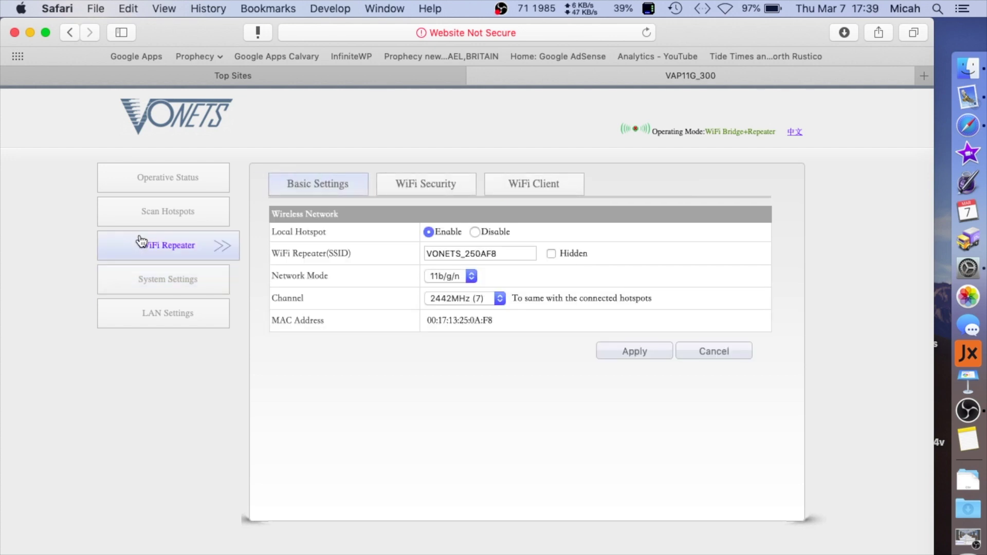
{"action": "left_click", "coordinate": [176, 180]}
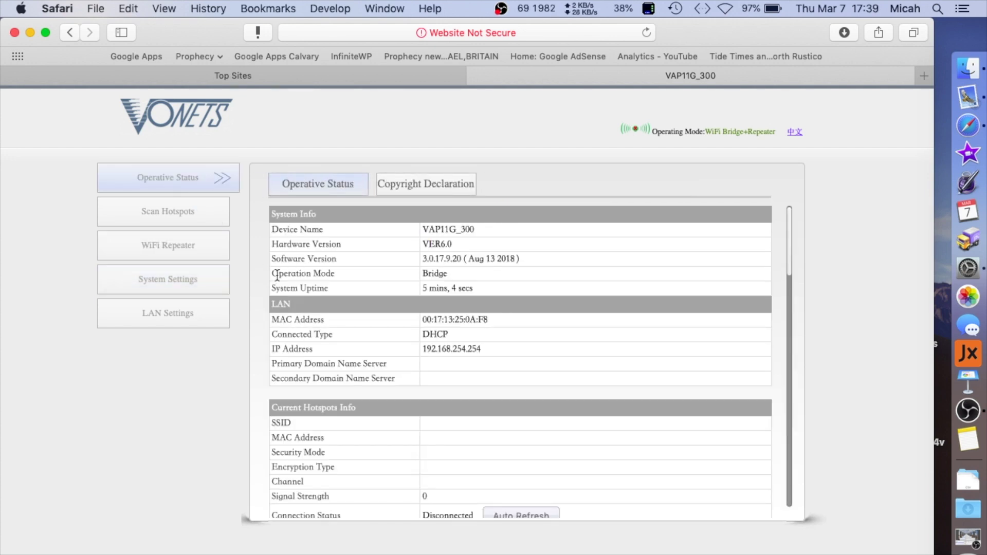
{"action": "left_click_drag", "start_coordinate": [272, 274], "coordinate": [453, 273]}
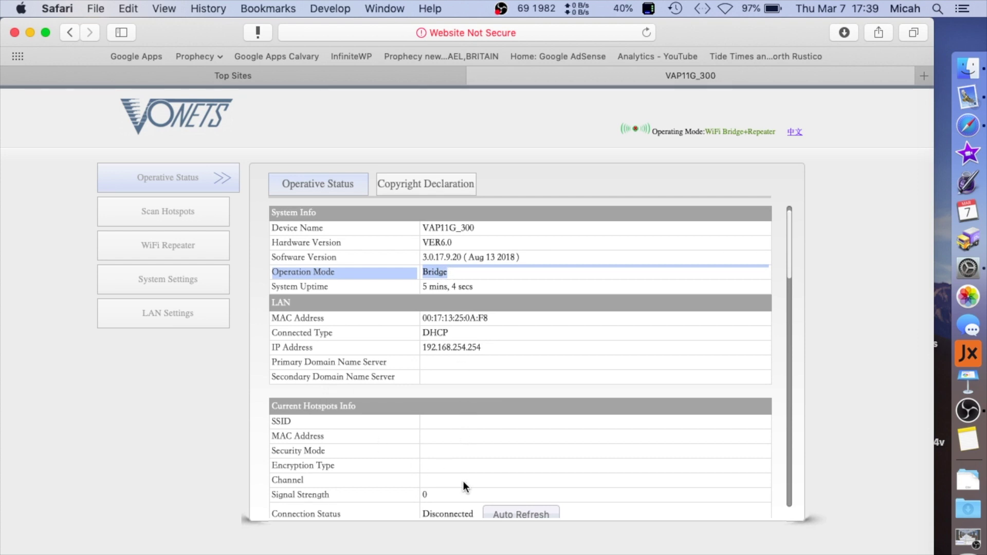
{"action": "left_click", "coordinate": [511, 516]}
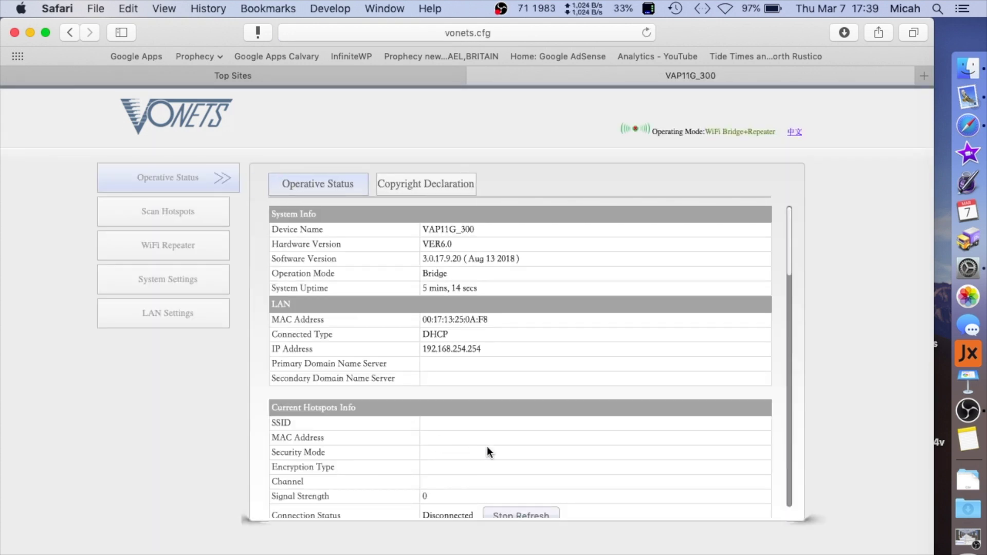
{"action": "left_click_drag", "start_coordinate": [788, 265], "coordinate": [789, 357]}
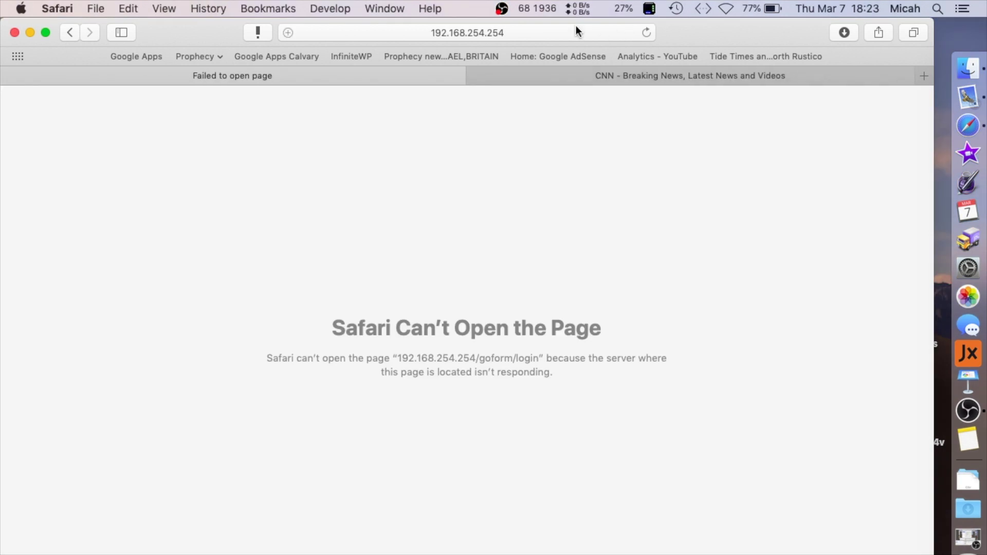
Retry 192.168.254.254, load CNN Business in the other tab, then return to the failed tab
{"action": "left_click", "coordinate": [571, 27]}
{"action": "type", "text": "192.168.254.254"}
{"action": "key", "text": "Return"}
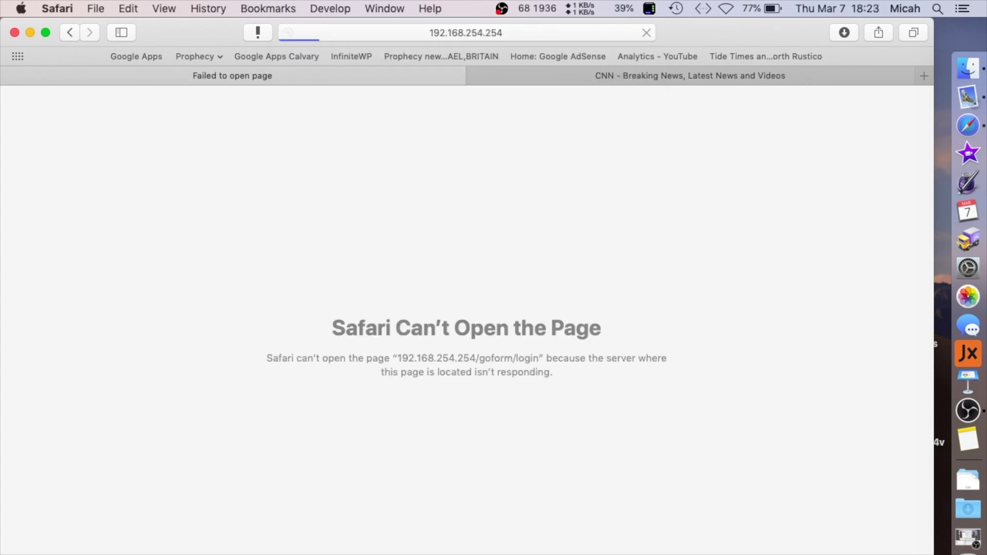
{"action": "left_click", "coordinate": [539, 70]}
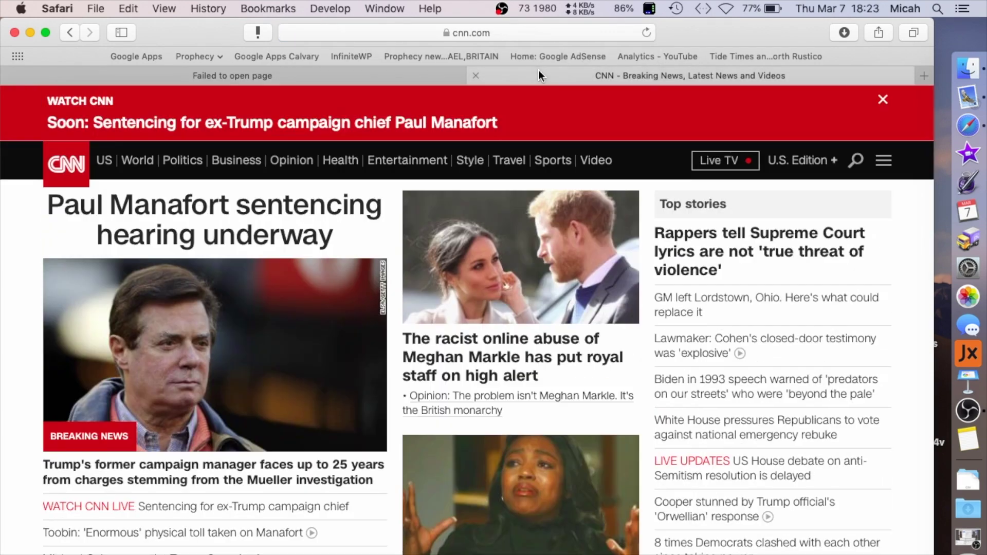
{"action": "left_click", "coordinate": [237, 160]}
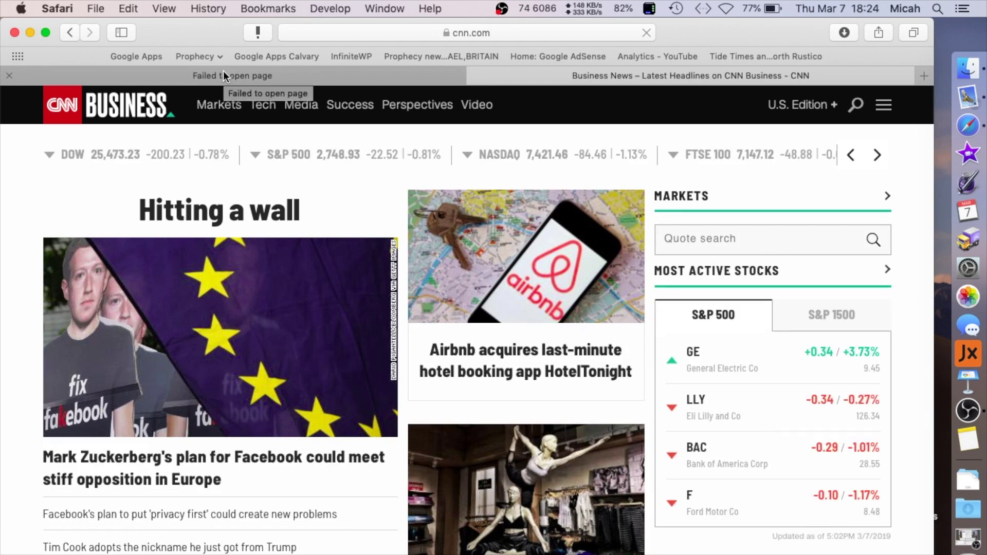
{"action": "left_click", "coordinate": [223, 75]}
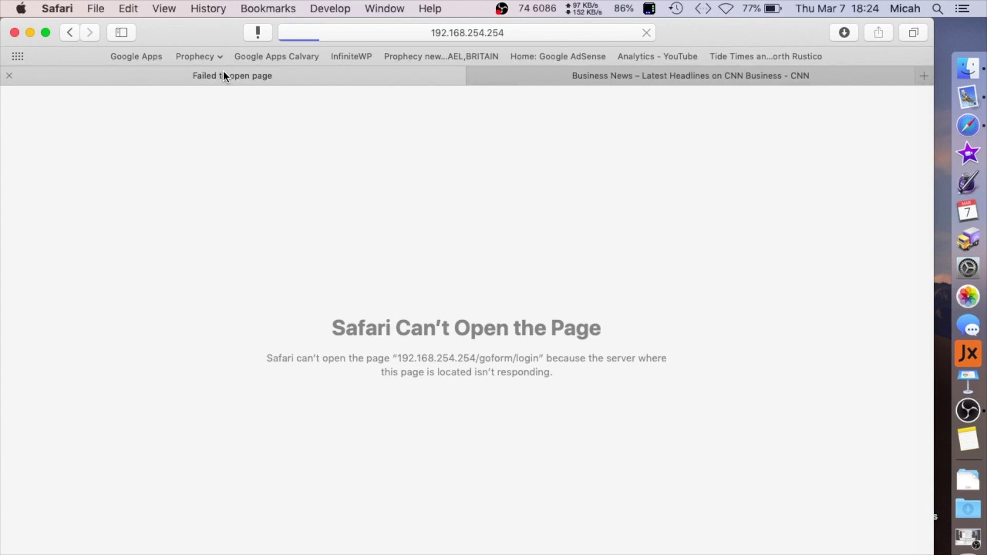
Reopen the vonets.cfg page from the address bar using 'von'
{"action": "left_click", "coordinate": [402, 32]}
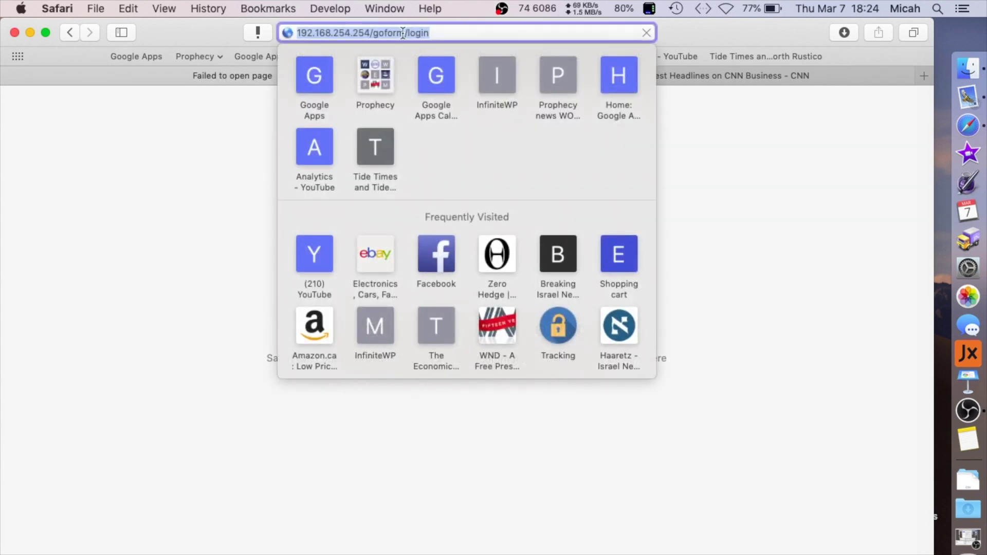
{"action": "type", "text": "von"}
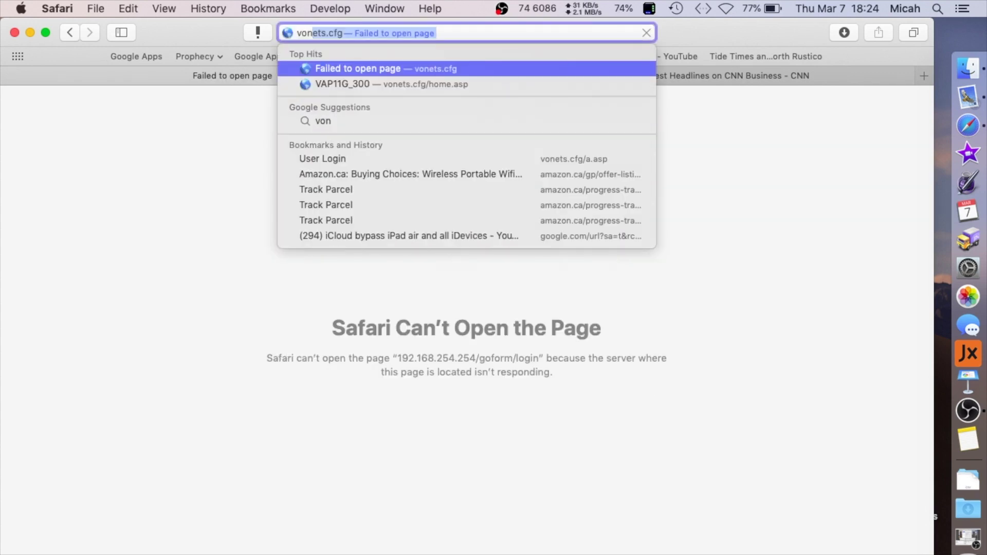
{"action": "key", "text": "Return"}
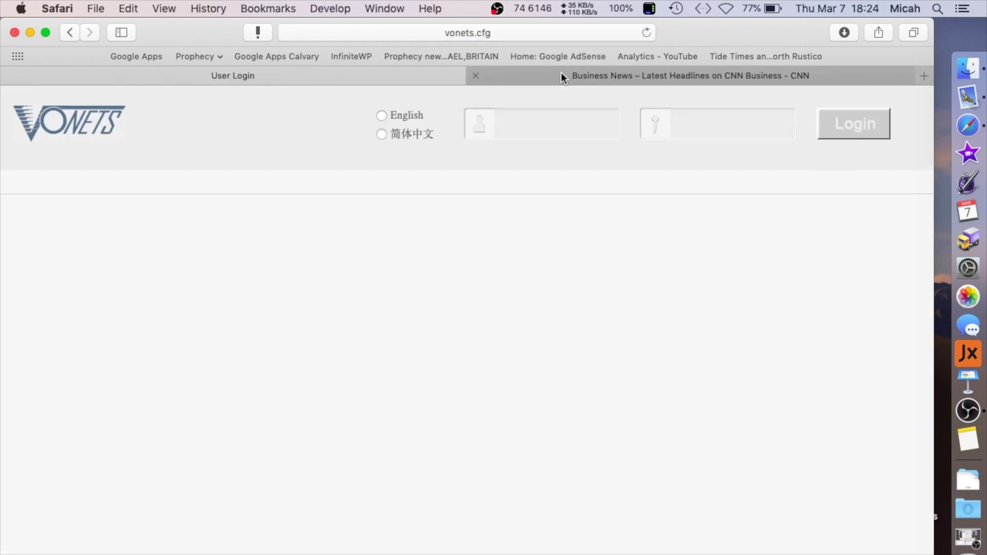
Log back in as administrator, update the saved password, and wait for the four-network hotspot scan
{"action": "left_click", "coordinate": [536, 129]}
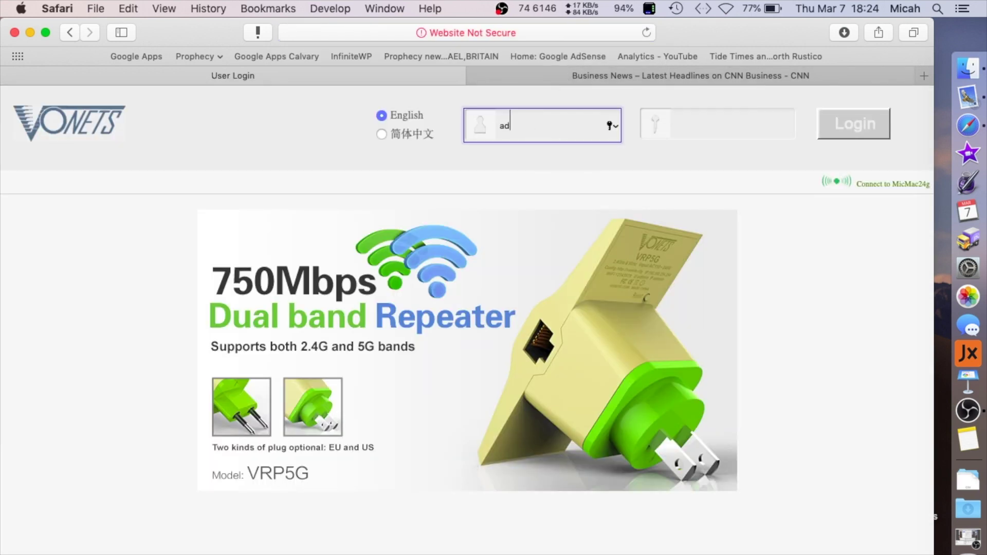
{"action": "key", "text": "Tab"}
{"action": "key", "text": "Return"}
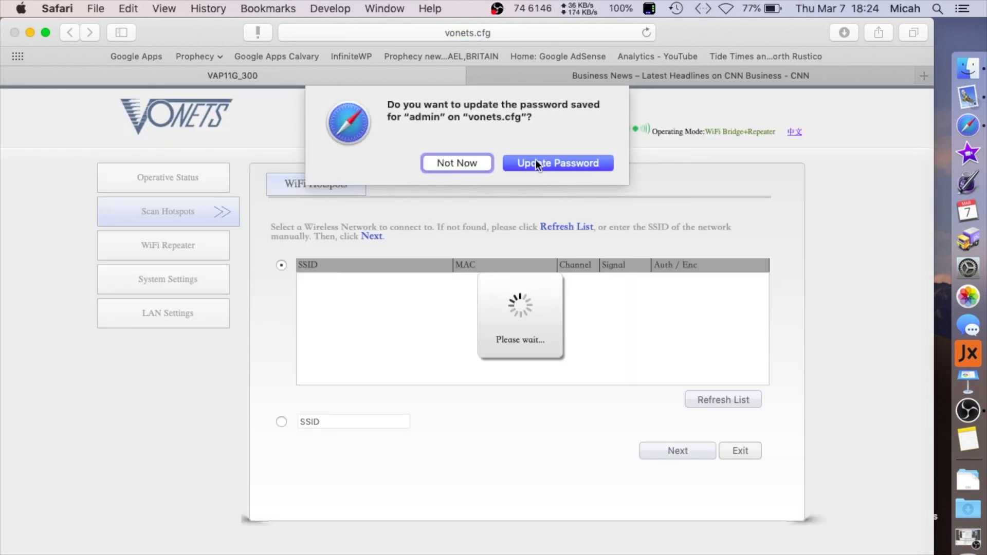
{"action": "left_click", "coordinate": [536, 162]}
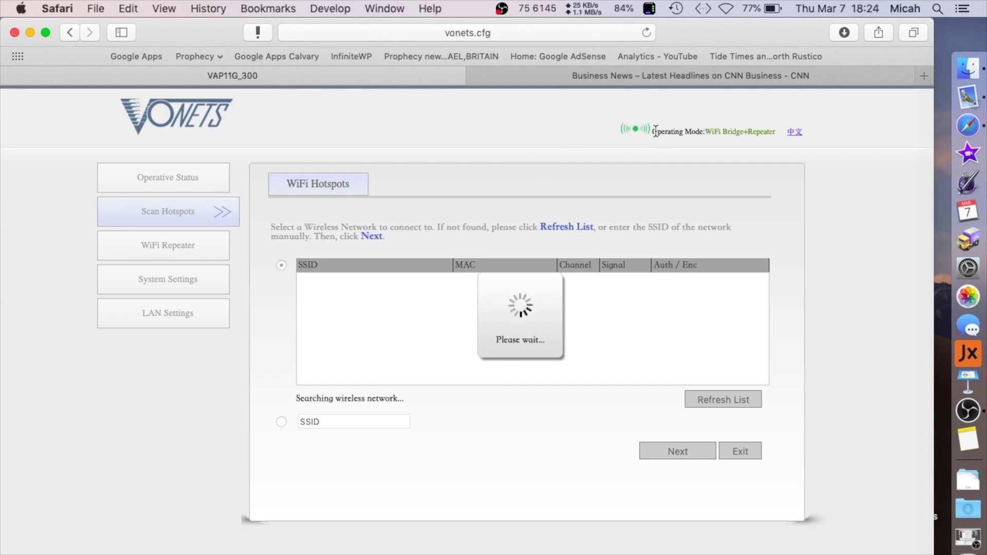
{"action": "left_click_drag", "start_coordinate": [655, 131], "coordinate": [777, 129]}
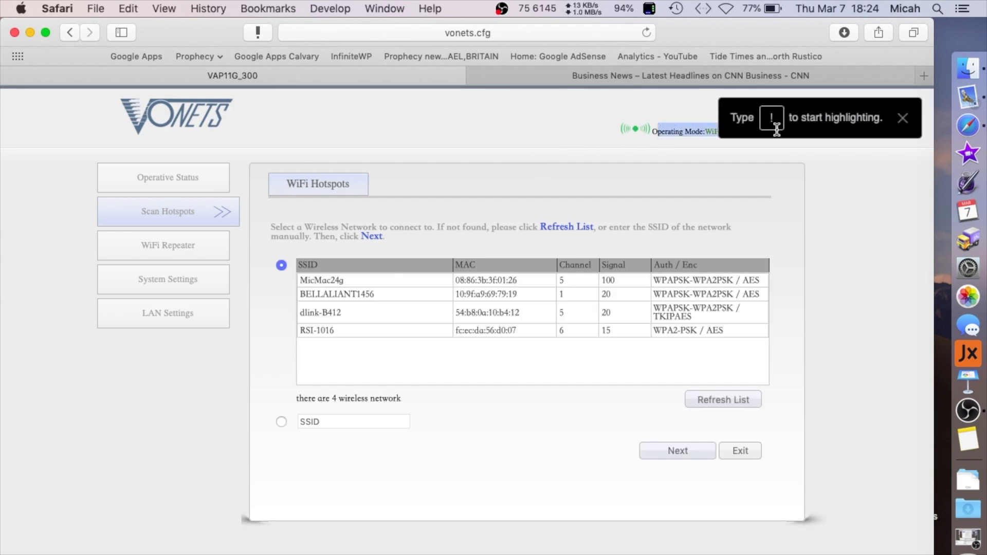
{"action": "left_click", "coordinate": [696, 171]}
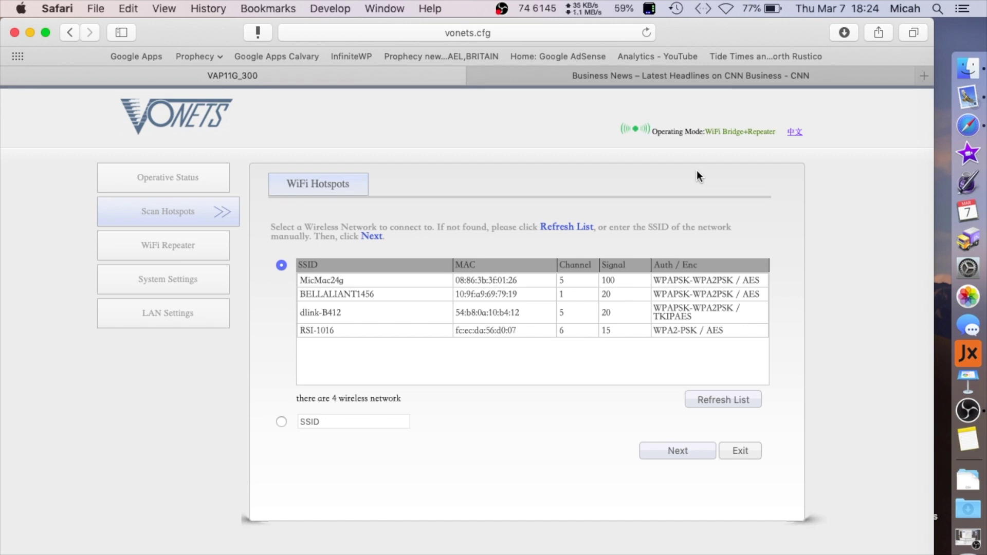
Open the Airbnb HotelTonight article on CNN Business, close the CNN tab, and return to Operative Status
{"action": "left_click", "coordinate": [613, 77]}
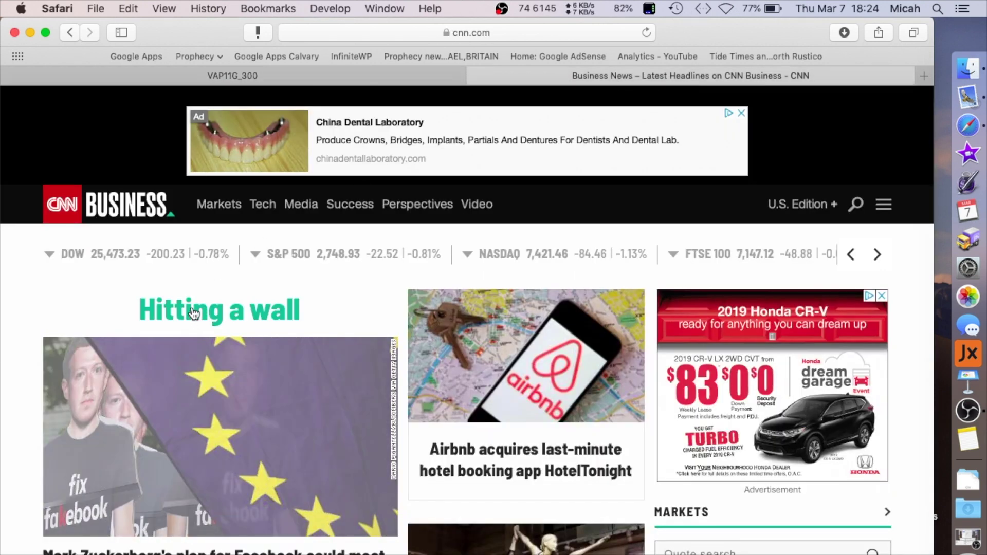
{"action": "left_click", "coordinate": [451, 456]}
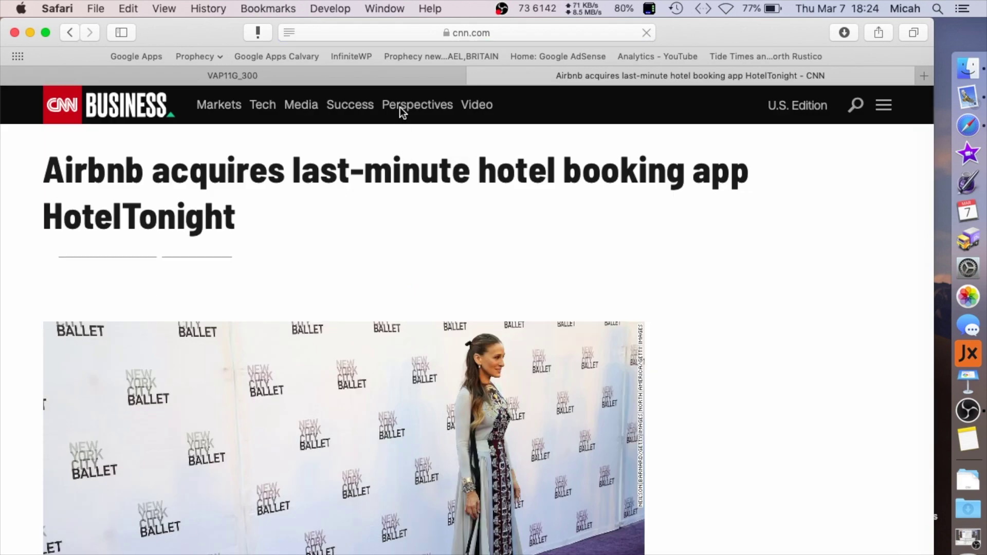
{"action": "left_click", "coordinate": [471, 75]}
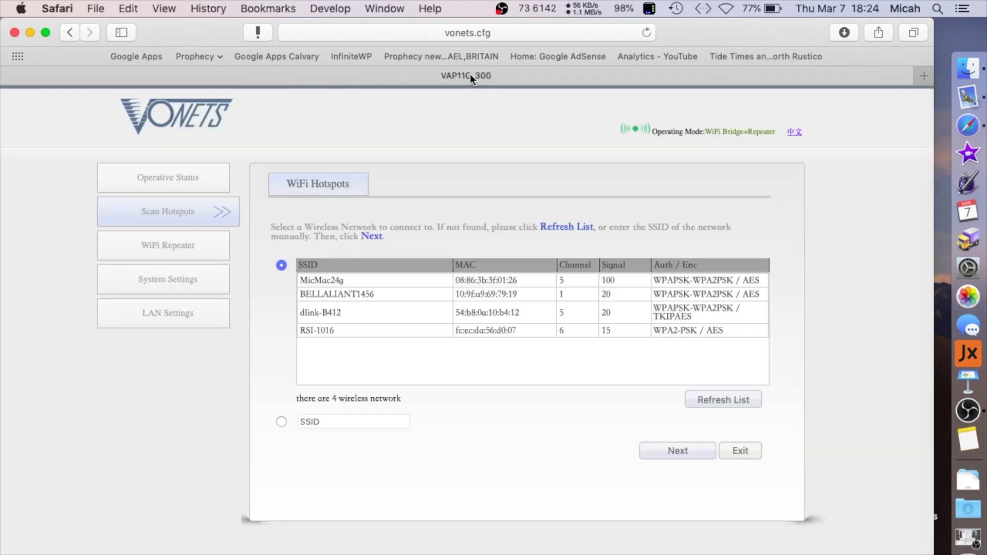
{"action": "left_click", "coordinate": [167, 190]}
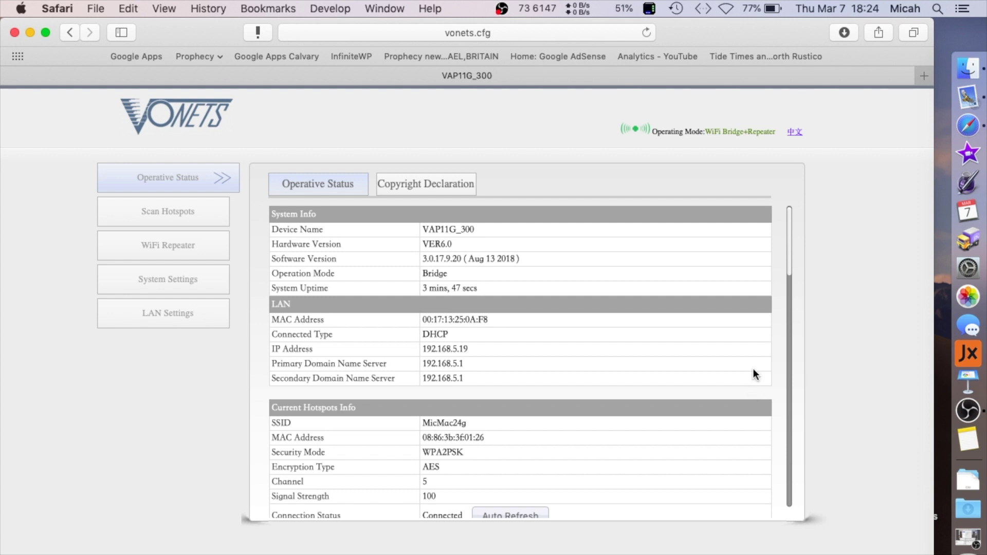
Scroll the status frame to show Bridge mode with MicMac24g Connected at signal strength 100
{"action": "left_click_drag", "start_coordinate": [793, 266], "coordinate": [820, 242]}
{"action": "left_click", "coordinate": [969, 410]}
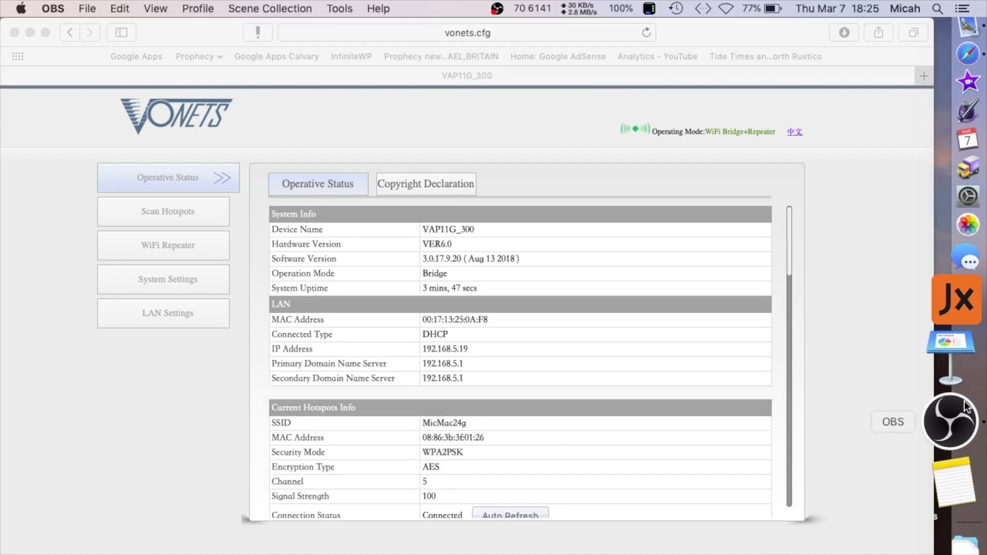